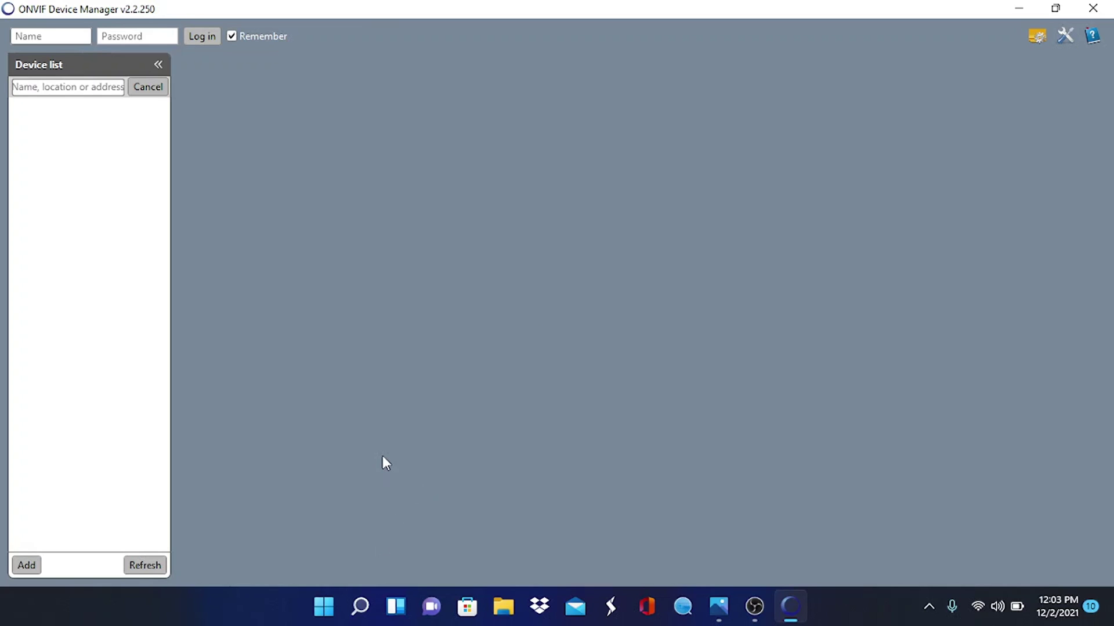
Run ipconfig in Command Prompt to list the network adapters' current IP addresses
{"action": "left_click", "coordinate": [366, 607]}
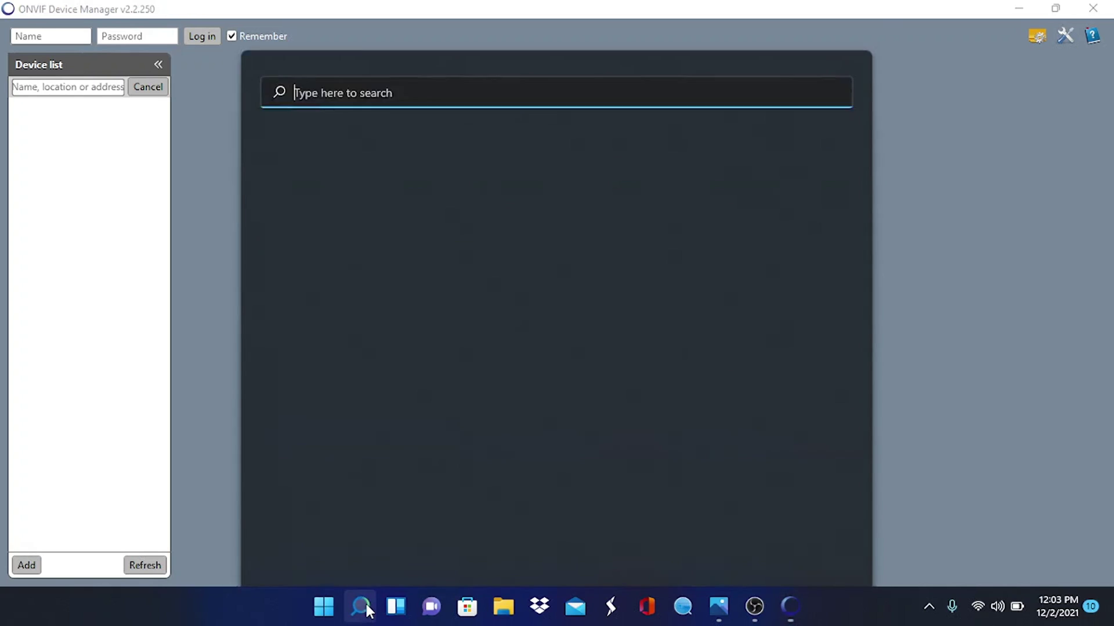
{"action": "type", "text": "cmd"}
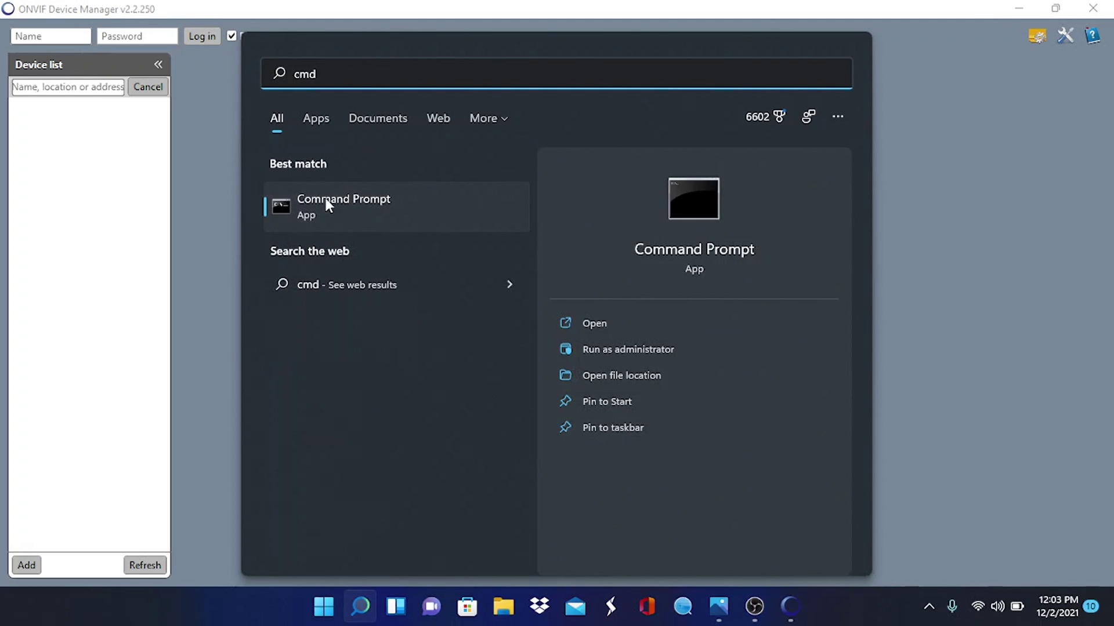
{"action": "left_click", "coordinate": [367, 203]}
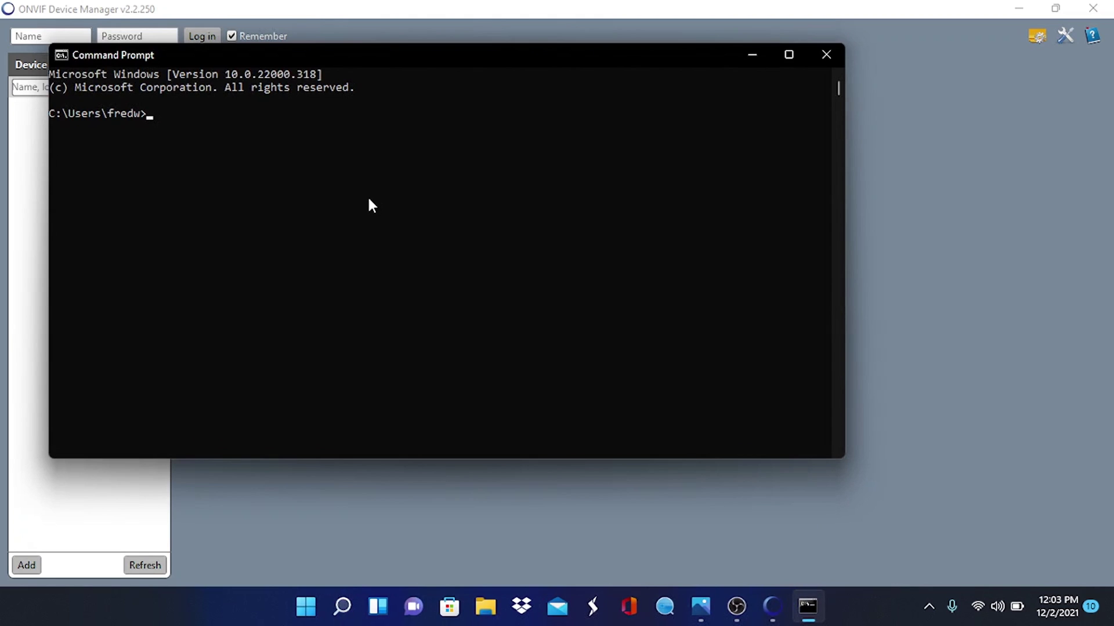
{"action": "type", "text": "ipconfig"}
{"action": "key", "text": "Return"}
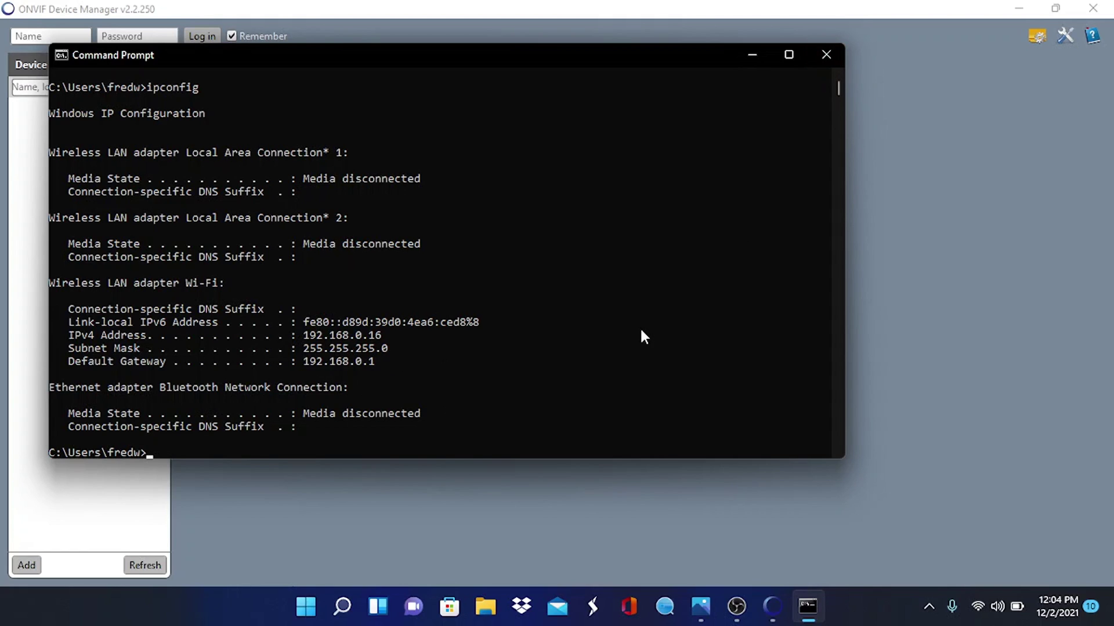
Close Command Prompt and open Network Connections from the Windows+X menu
{"action": "left_click", "coordinate": [826, 54]}
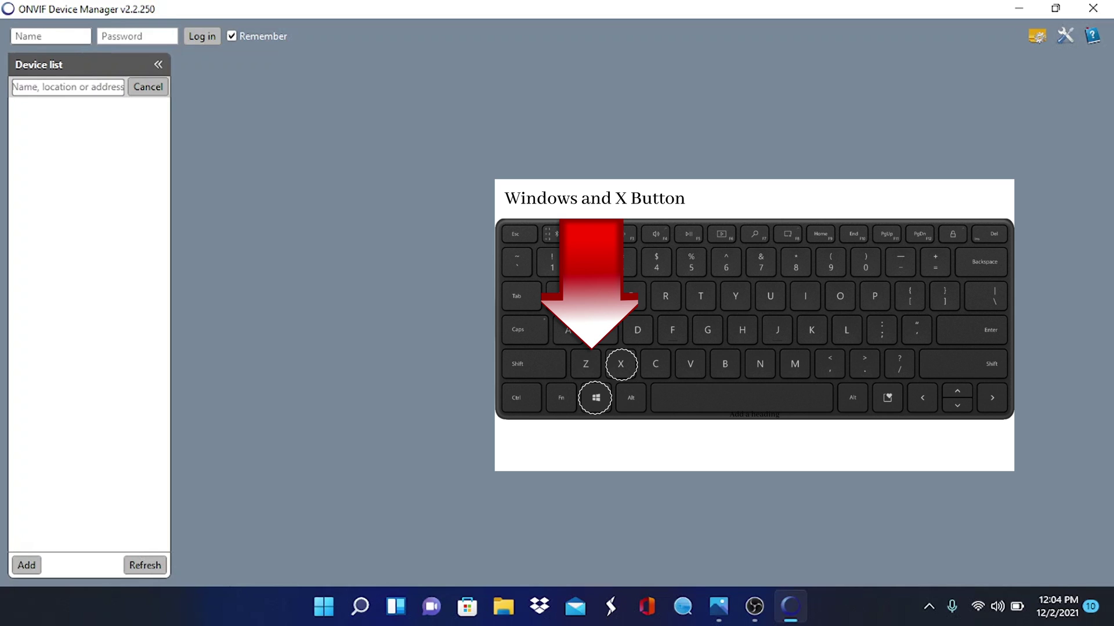
{"action": "key", "text": "super+x"}
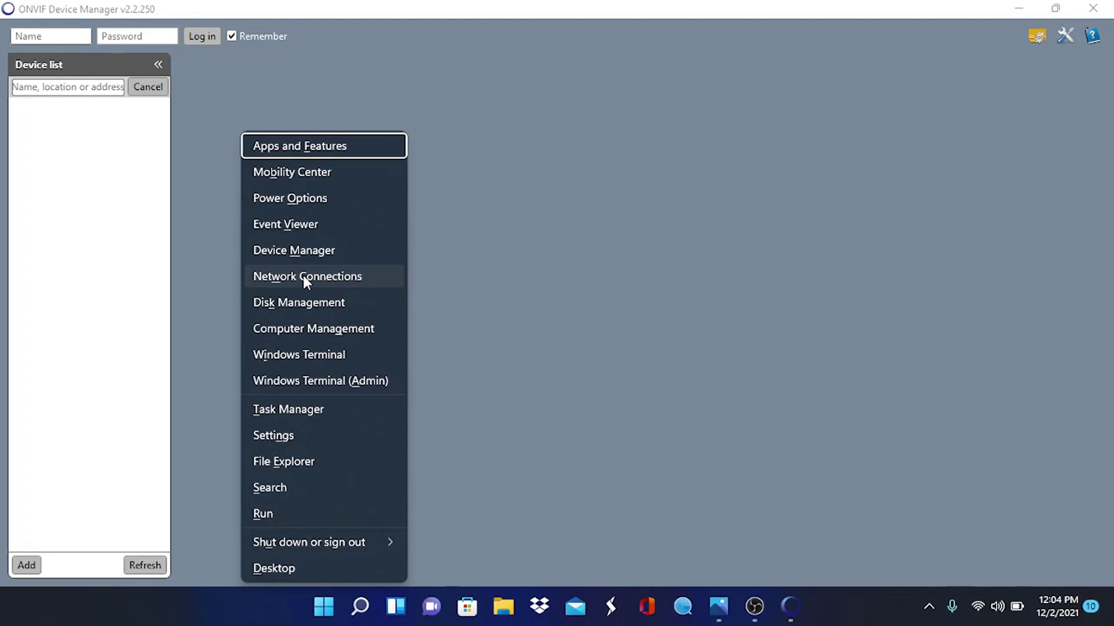
{"action": "left_click", "coordinate": [304, 276]}
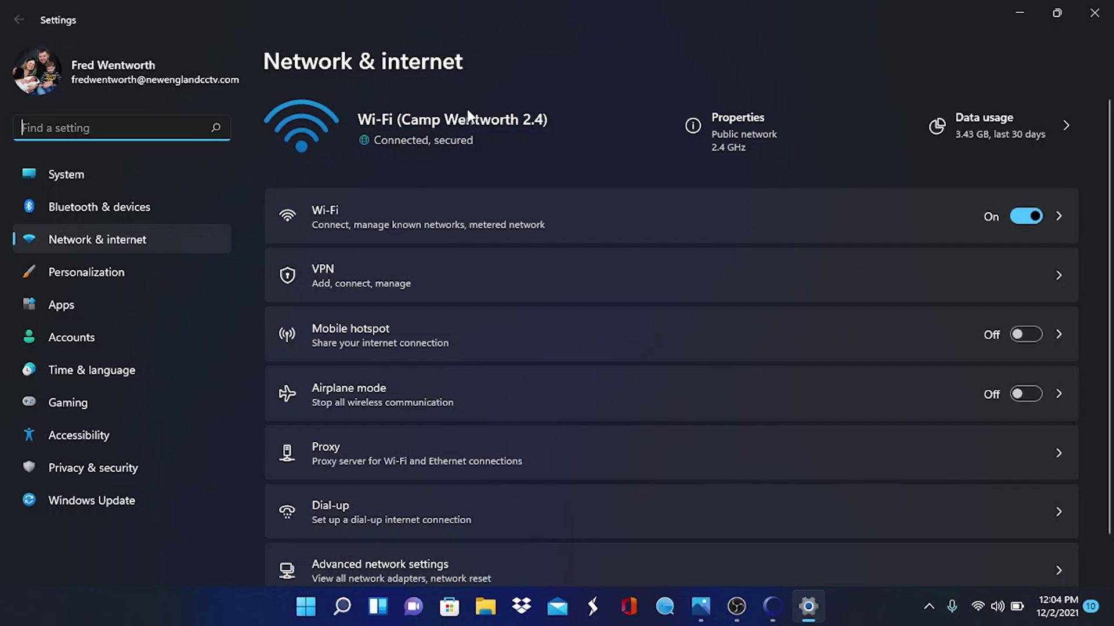
Open the connected Wi-Fi network's properties and edit its IP assignment
{"action": "left_click", "coordinate": [430, 223]}
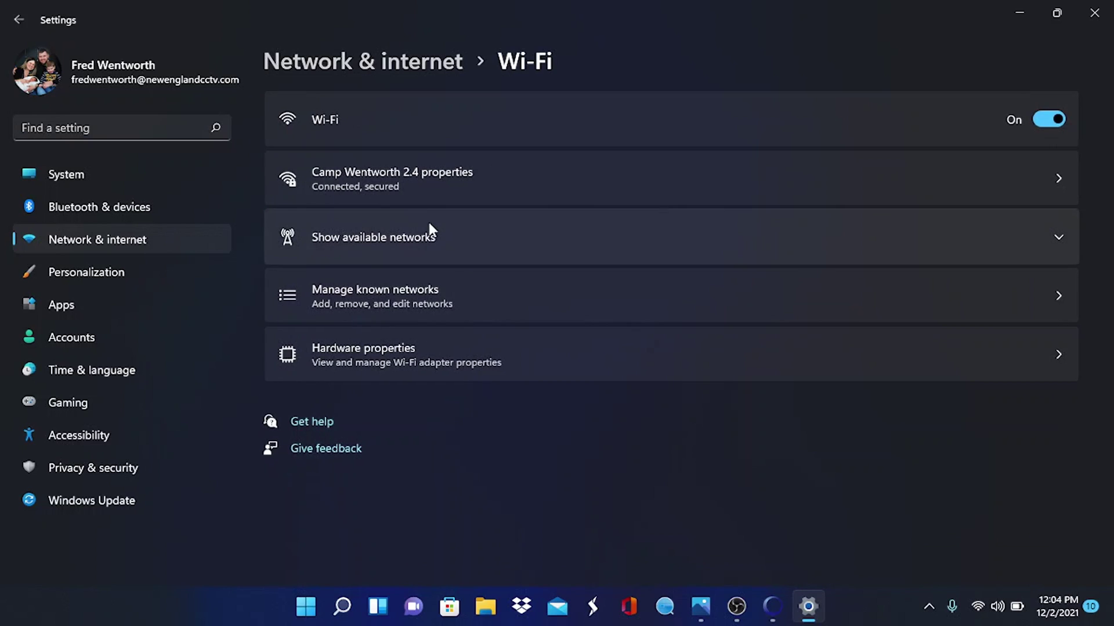
{"action": "left_click", "coordinate": [419, 185]}
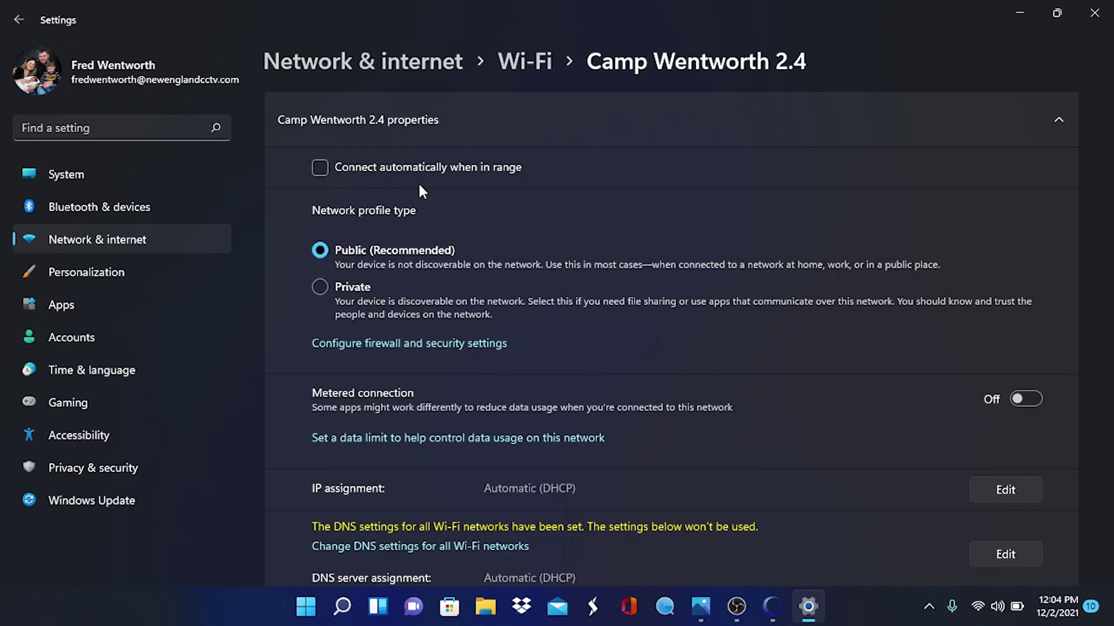
{"action": "scroll", "coordinate": [422, 191], "scroll_direction": "down", "scroll_amount": 3}
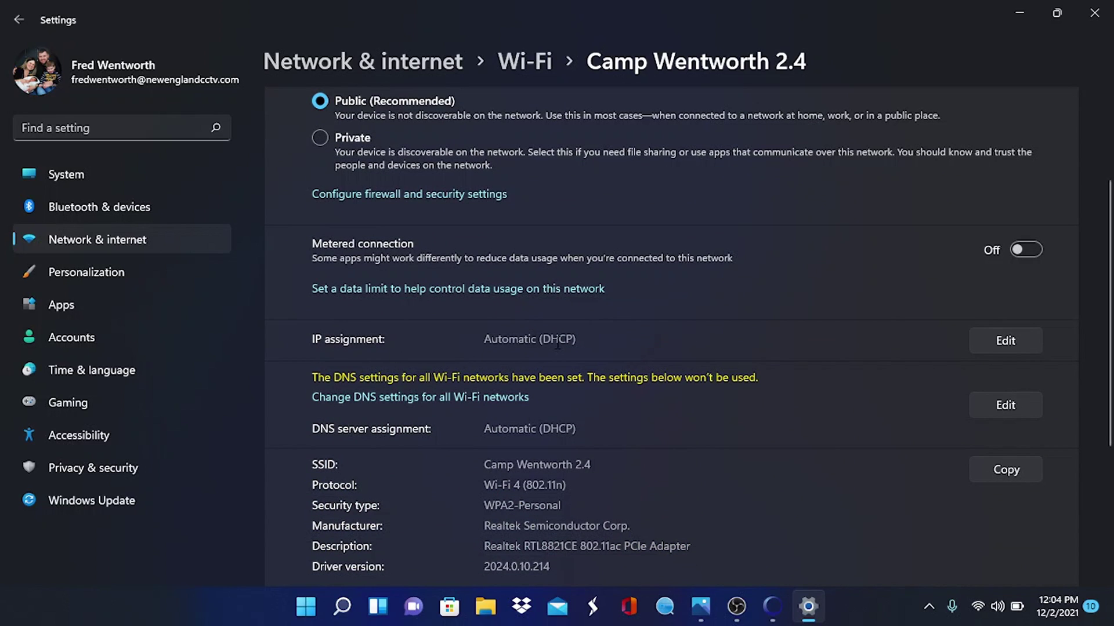
{"action": "left_click", "coordinate": [982, 342]}
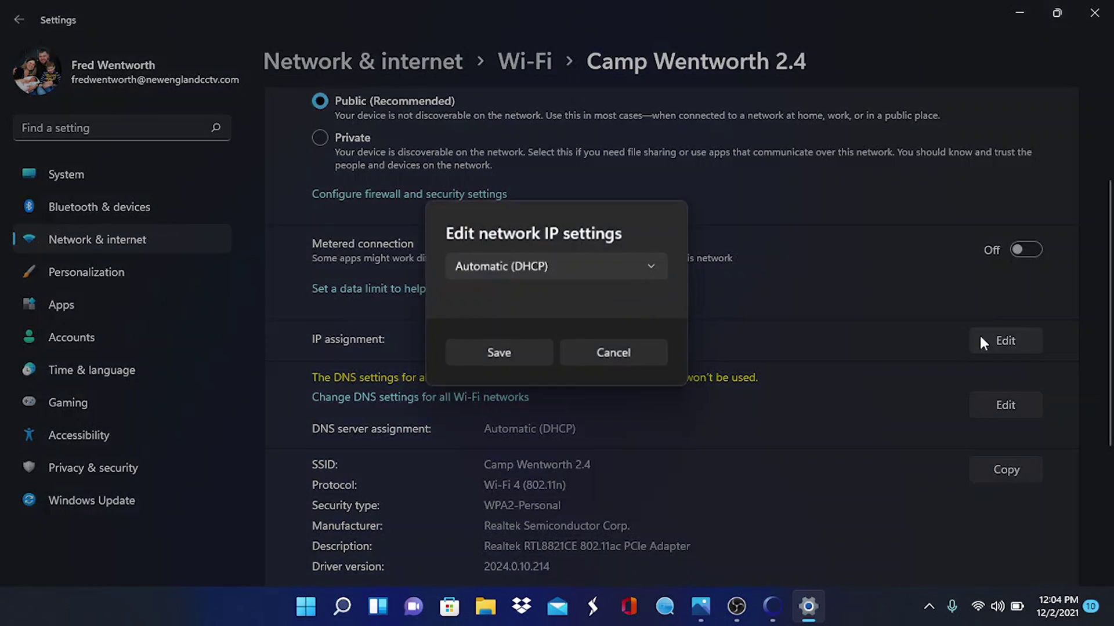
Switch IP assignment to Manual, enable IPv4, and enter 192.168.1.9 with subnet mask 255.255.255.0
{"action": "left_click", "coordinate": [654, 266]}
{"action": "left_click", "coordinate": [583, 299]}
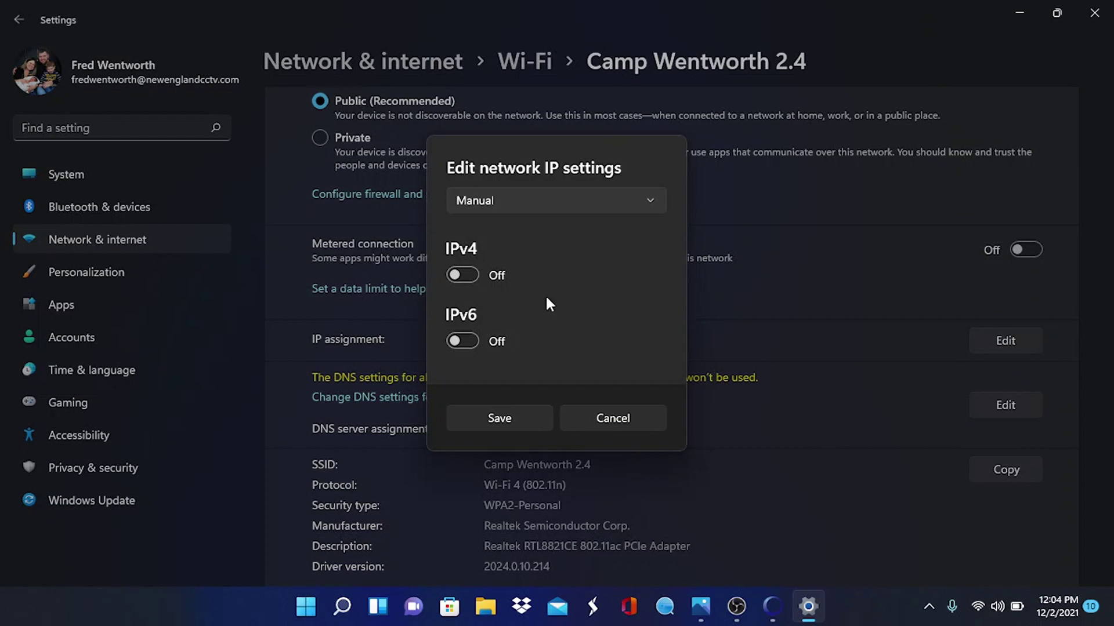
{"action": "left_click", "coordinate": [456, 276]}
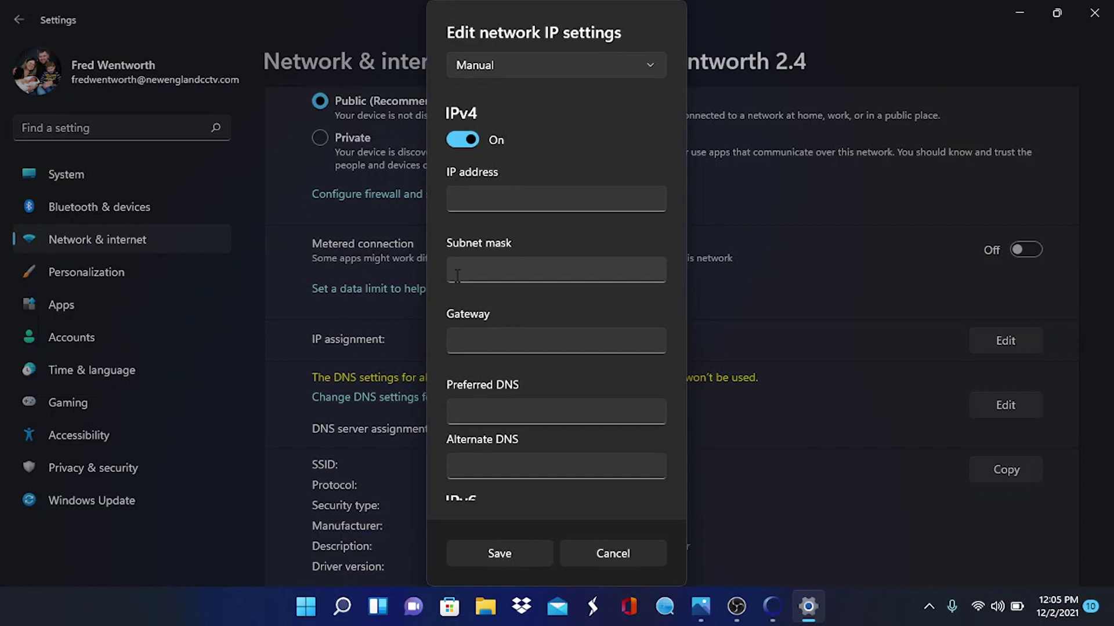
{"action": "left_click", "coordinate": [459, 199]}
{"action": "type", "text": "192."}
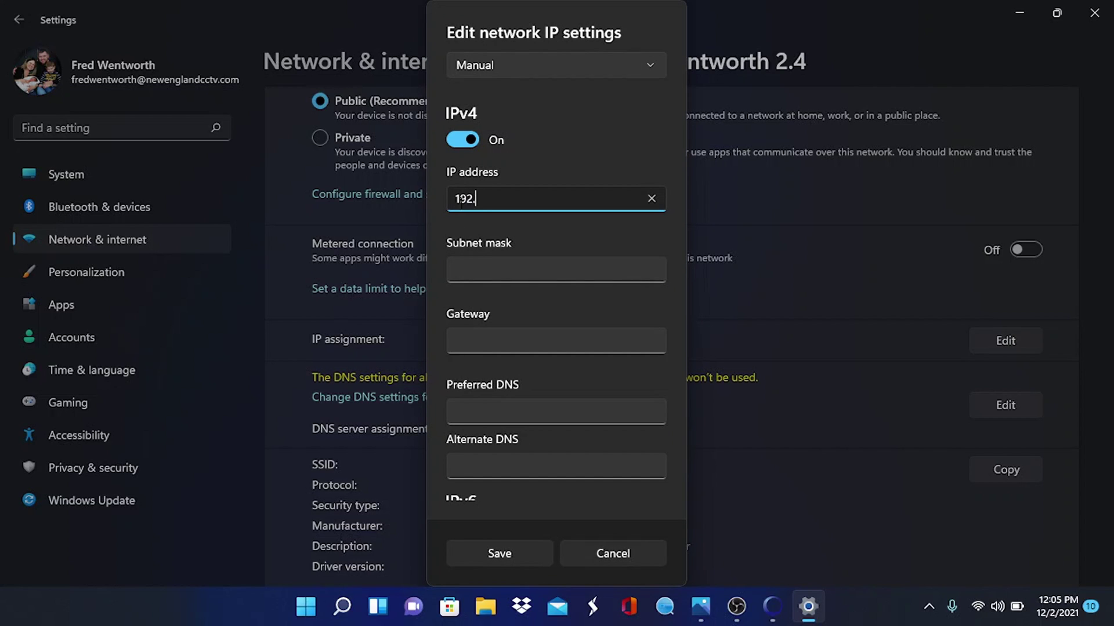
{"action": "type", "text": "168.1.9"}
{"action": "left_click", "coordinate": [475, 268]}
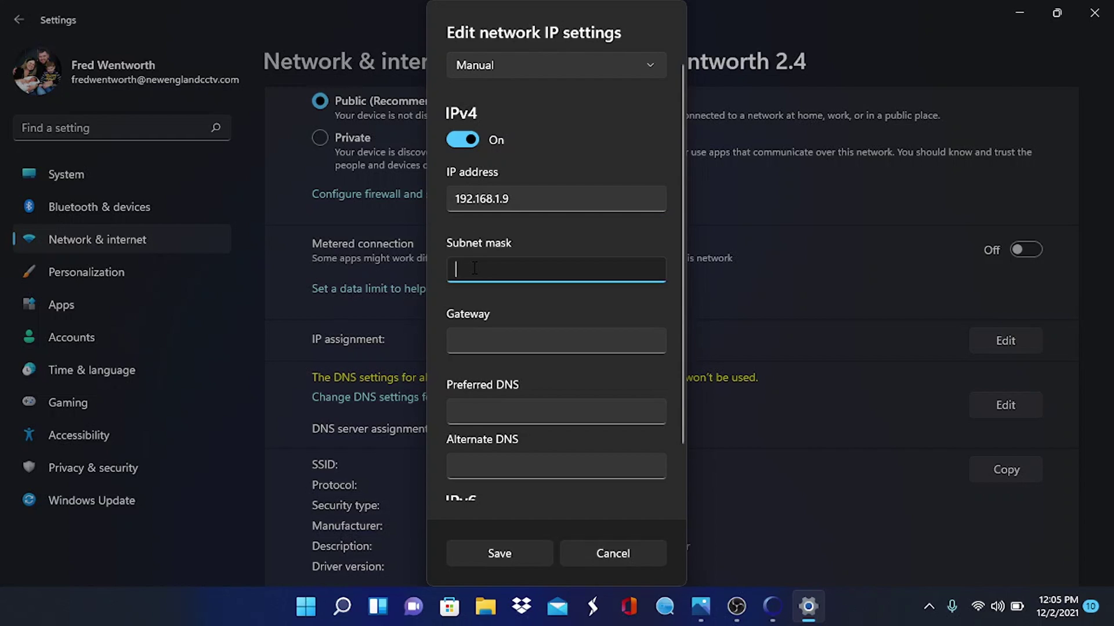
{"action": "type", "text": "255."}
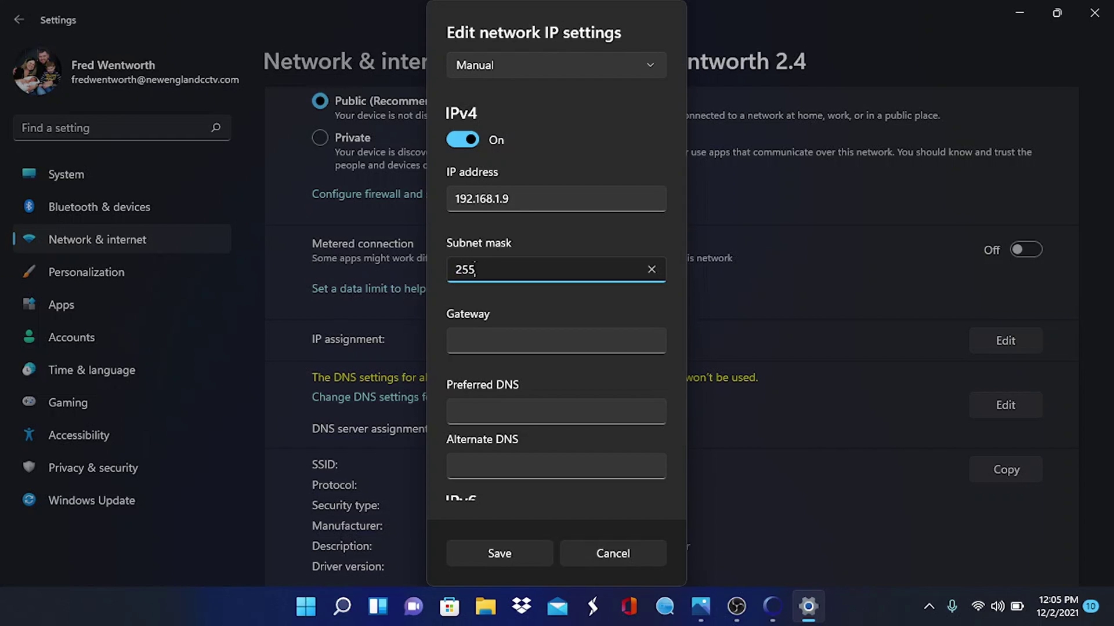
{"action": "type", "text": "255.255.0"}
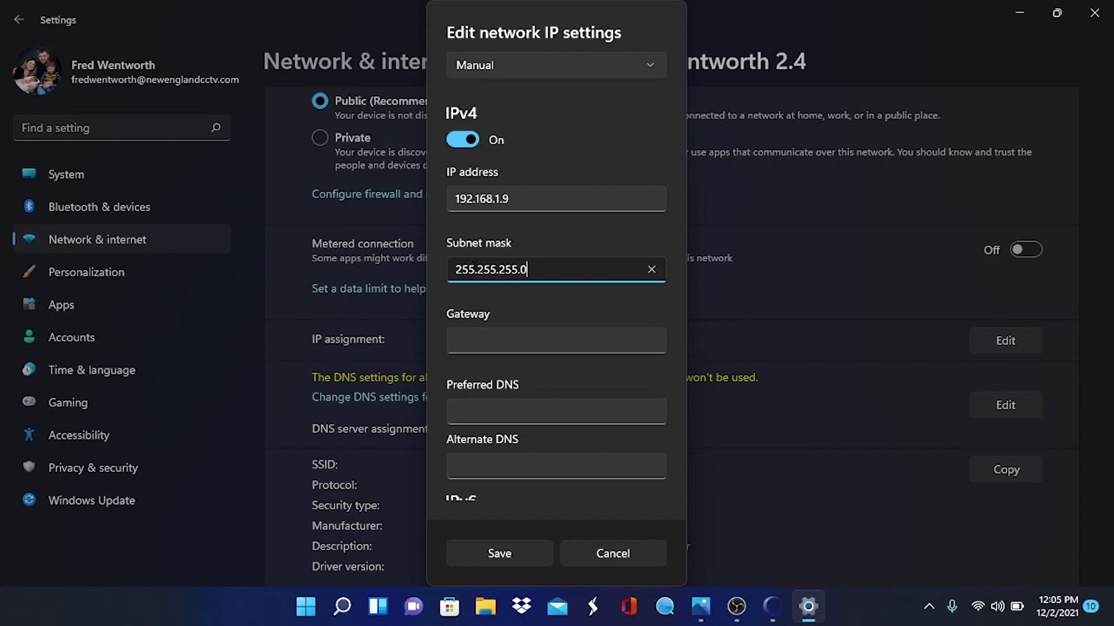
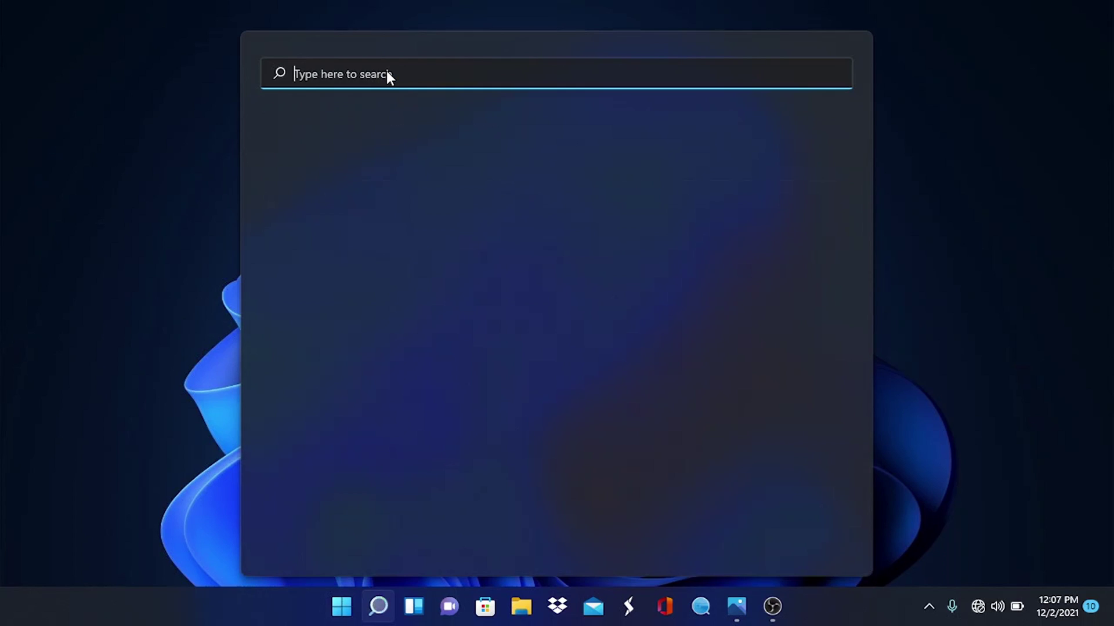
Launch ONVIF Device Manager from Windows search to list the camera at 192.168.1.108
{"action": "type", "text": "on"}
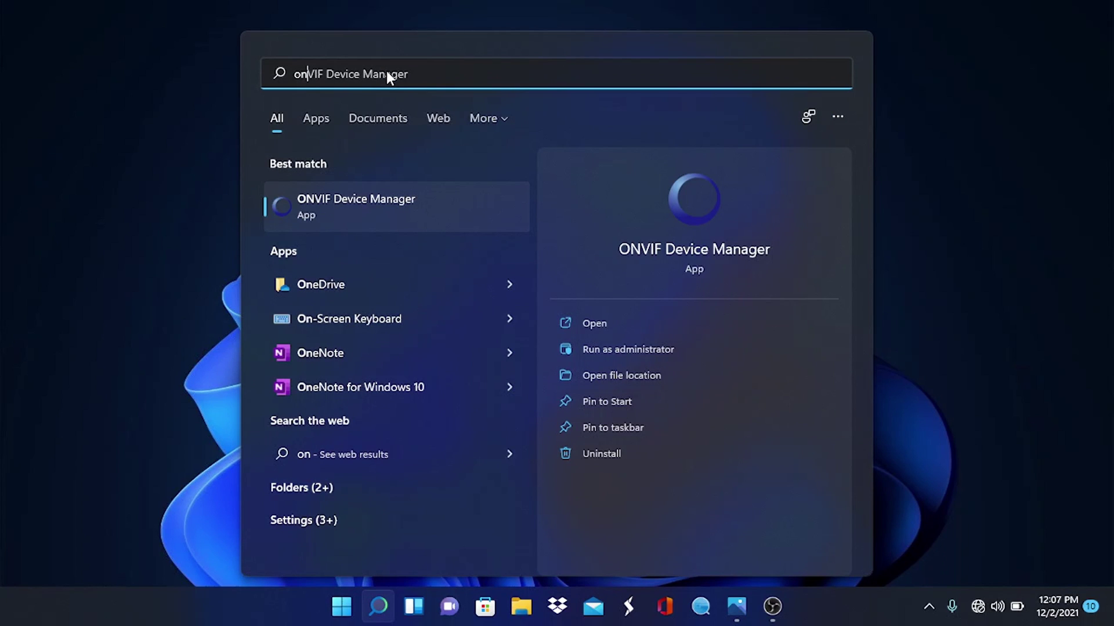
{"action": "left_click", "coordinate": [375, 206]}
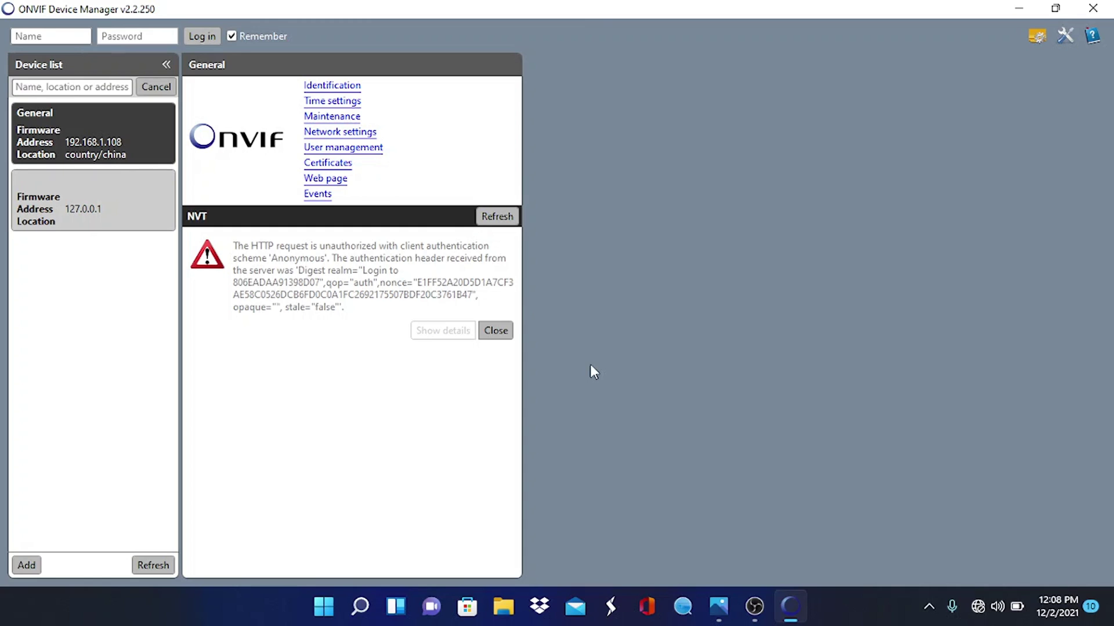
Launch Edge and load the camera at 192.168.1.108, entering the address a second time
{"action": "left_click", "coordinate": [328, 606]}
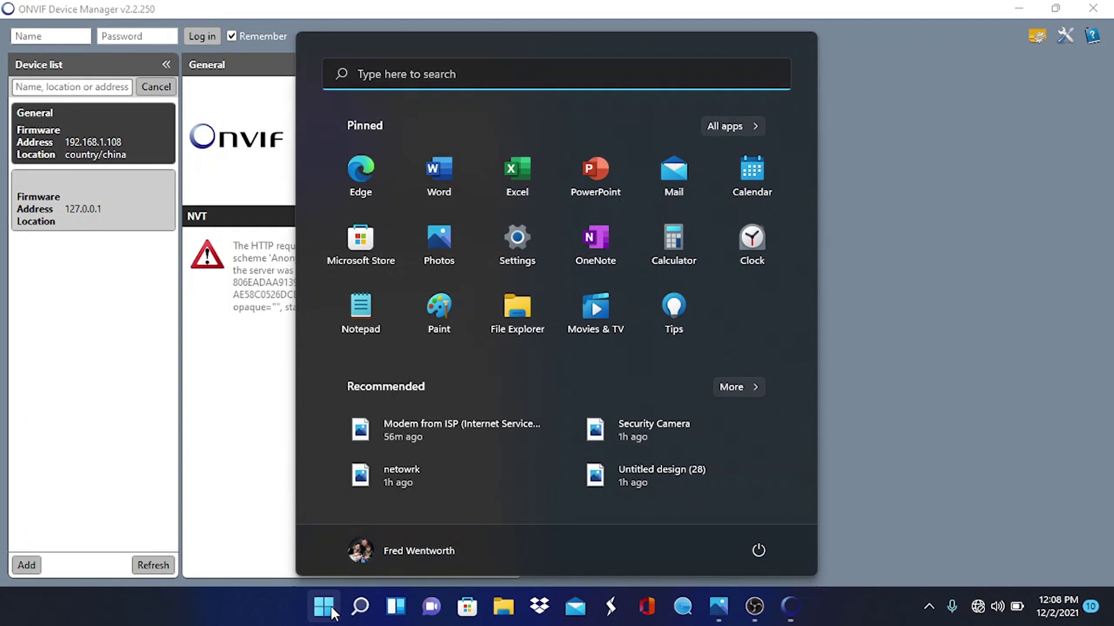
{"action": "left_click", "coordinate": [362, 187]}
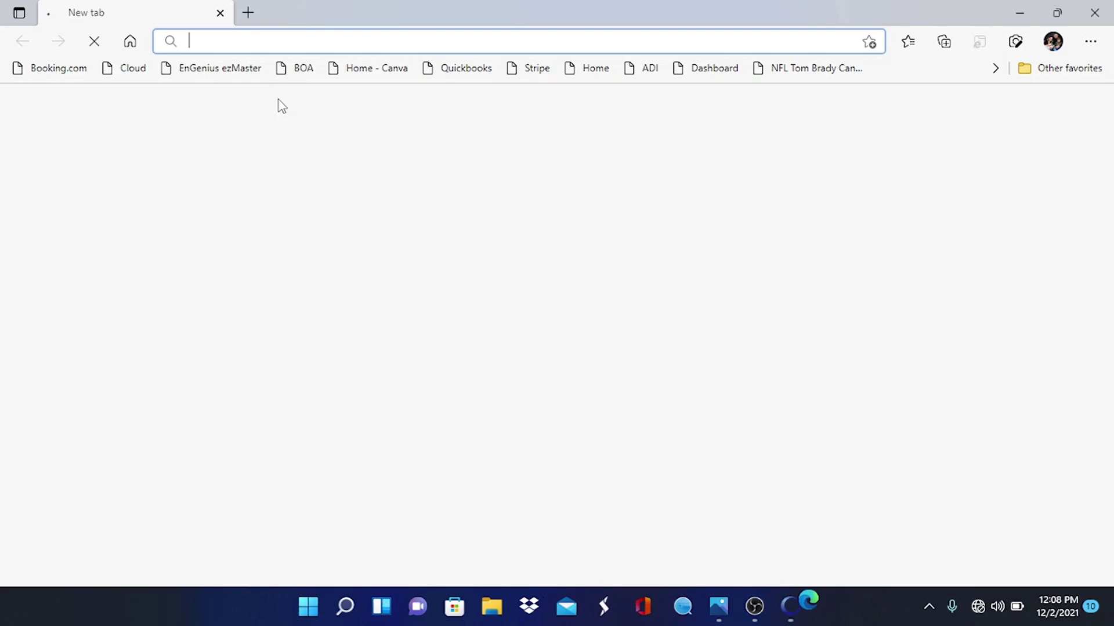
{"action": "type", "text": "192"}
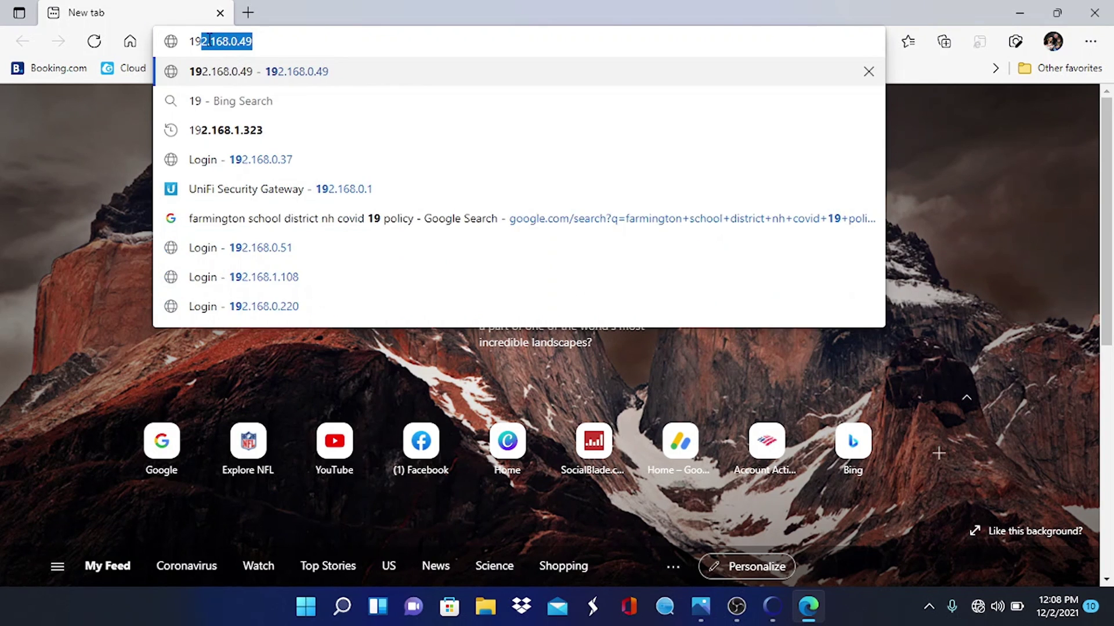
{"action": "type", "text": ".168."}
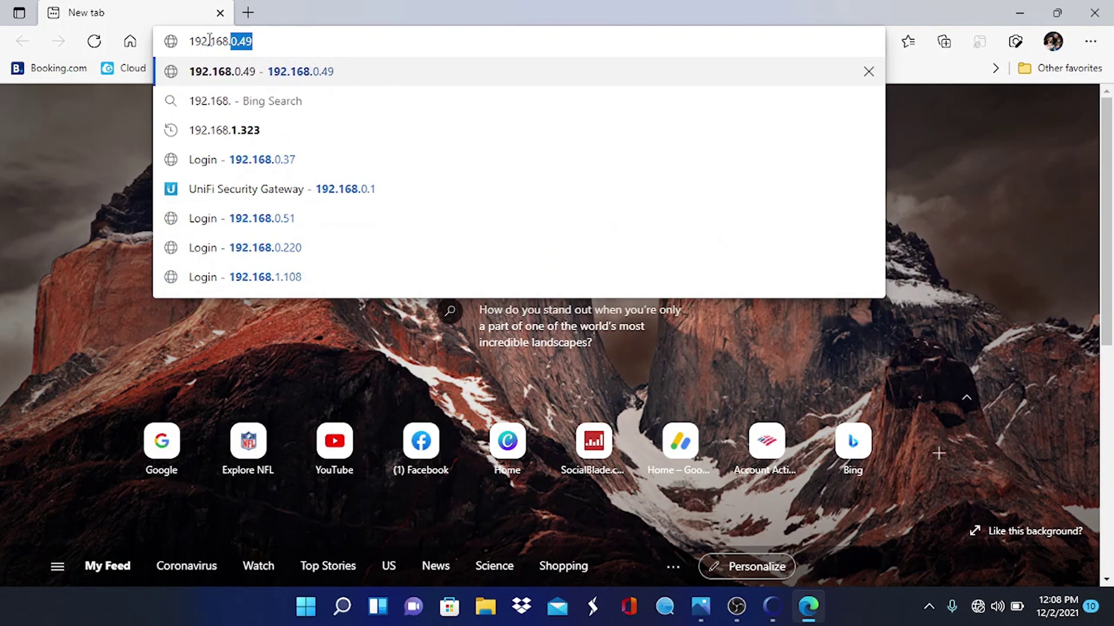
{"action": "type", "text": "1.1"}
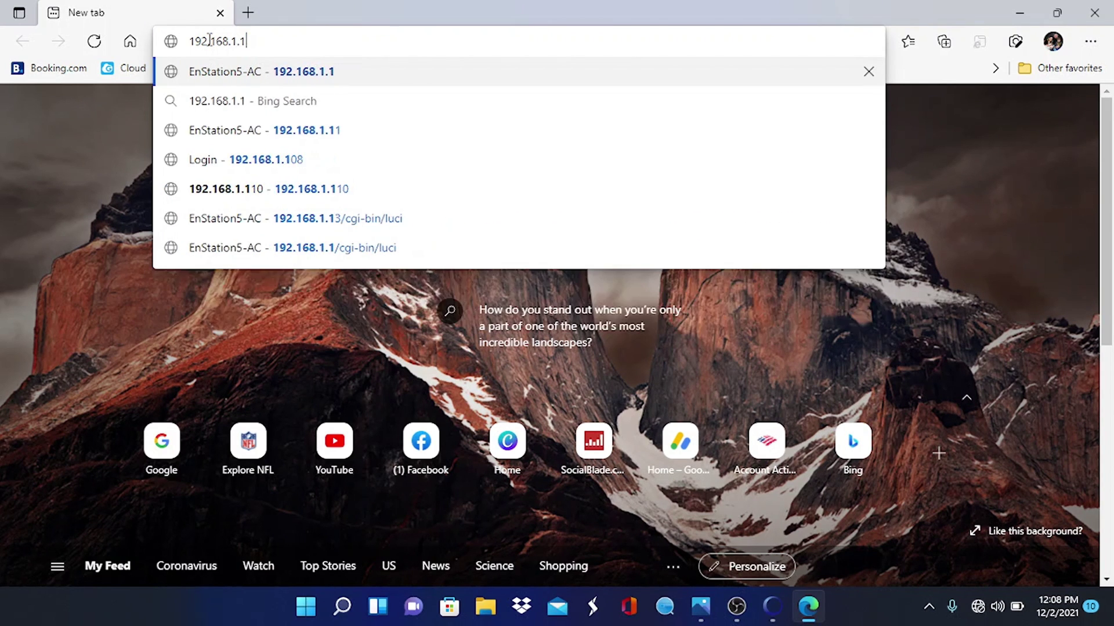
{"action": "type", "text": "08"}
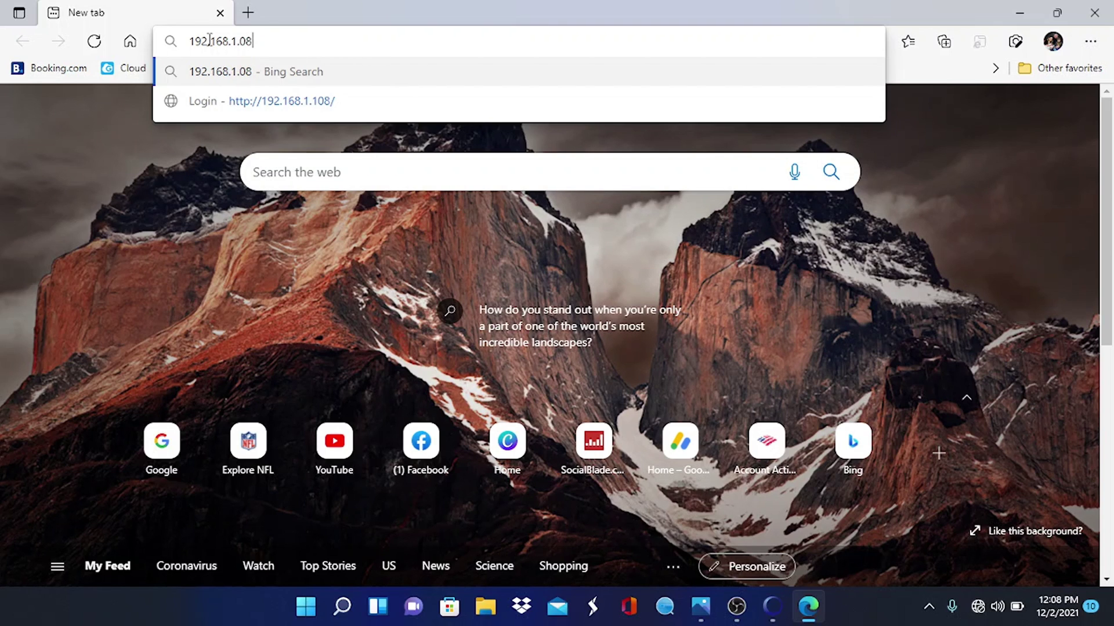
{"action": "key", "text": "Return"}
{"action": "left_click", "coordinate": [209, 40]}
{"action": "type", "text": "192"}
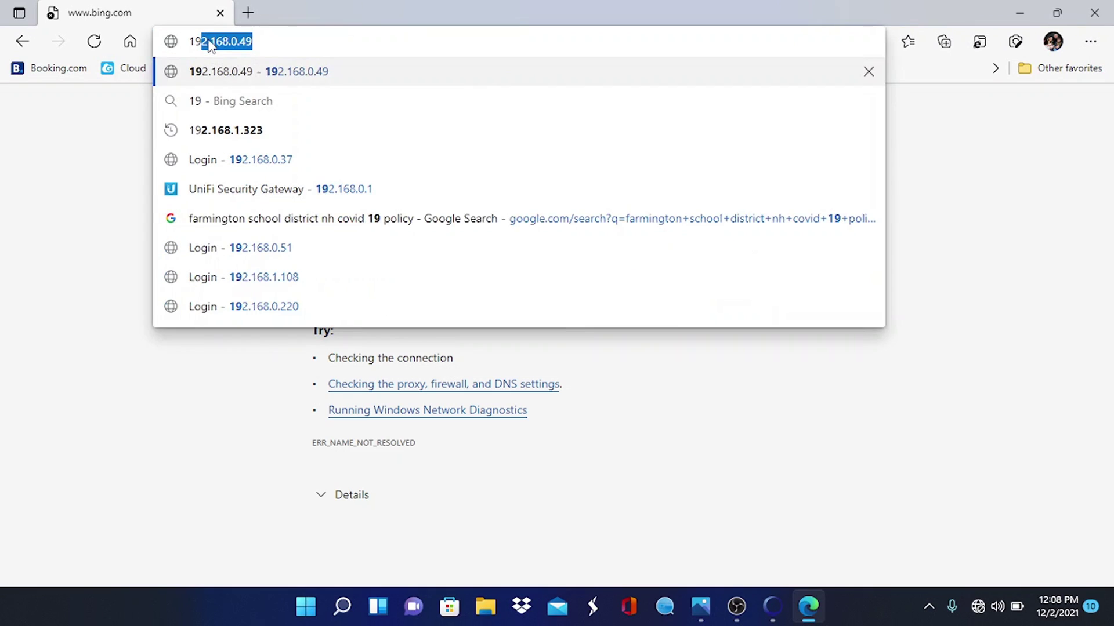
{"action": "type", "text": ".168.1."}
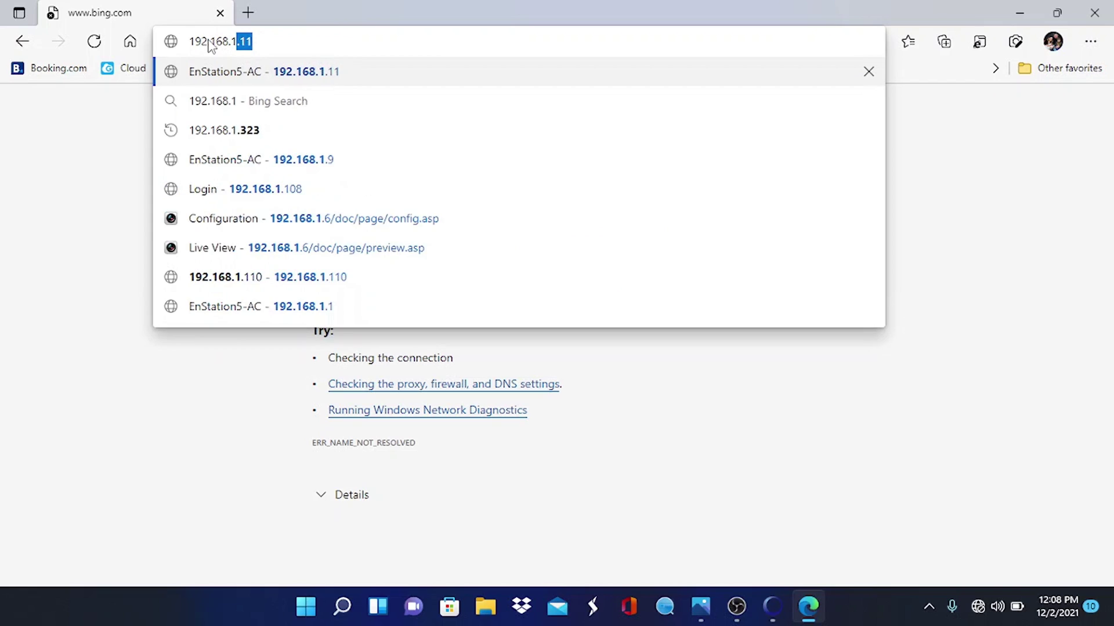
{"action": "type", "text": "108"}
{"action": "key", "text": "Return"}
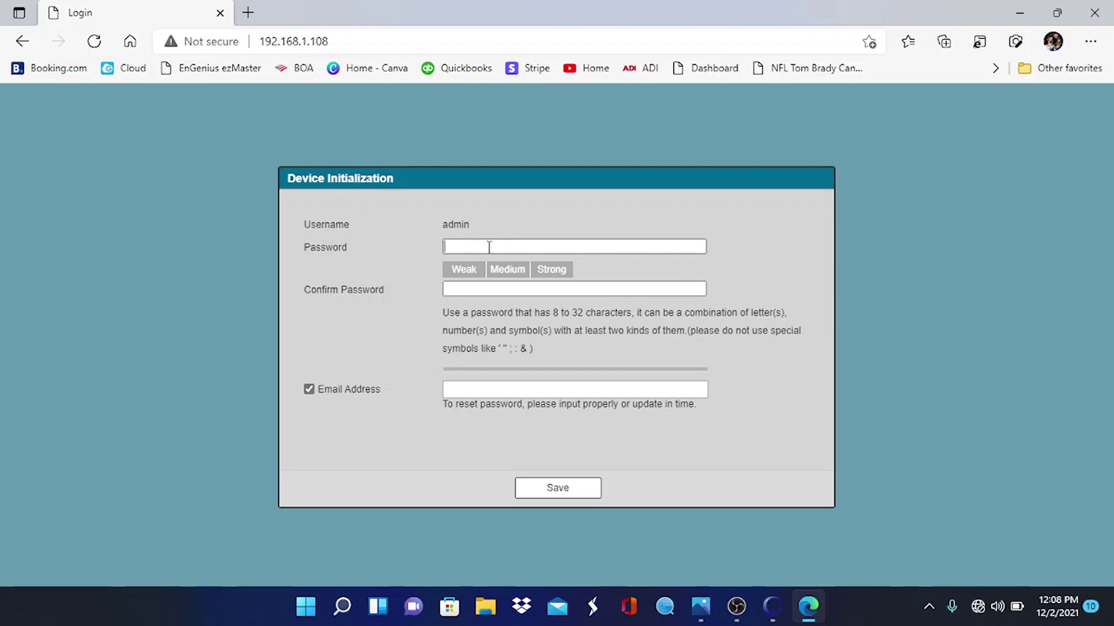
Enter and confirm a new password for the camera's admin account
{"action": "type", "text": "••••"}
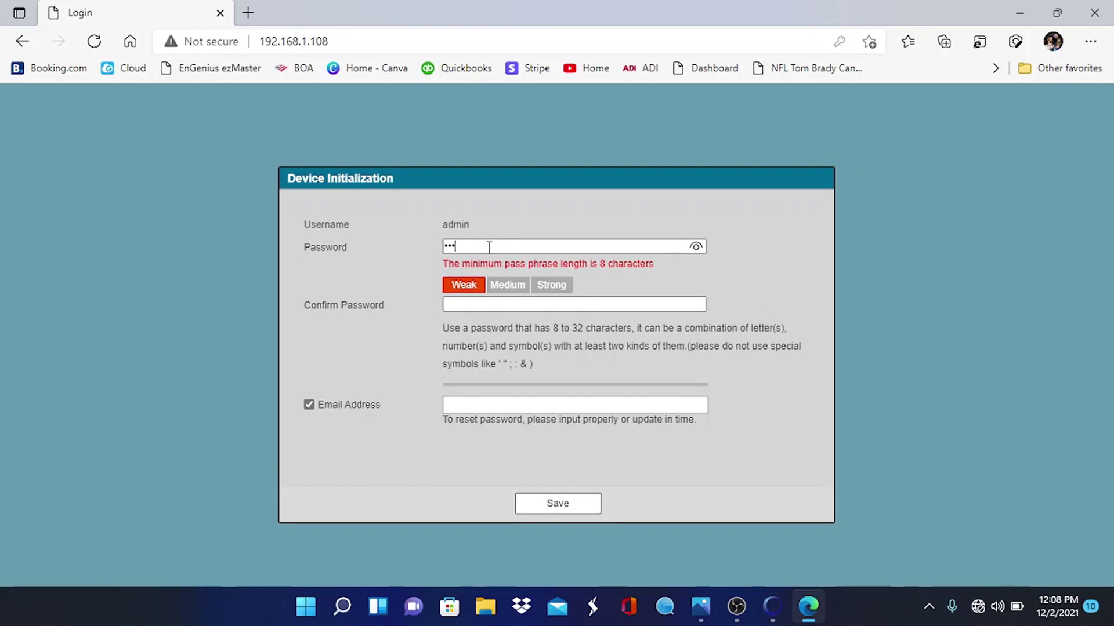
{"action": "type", "text": "•••"}
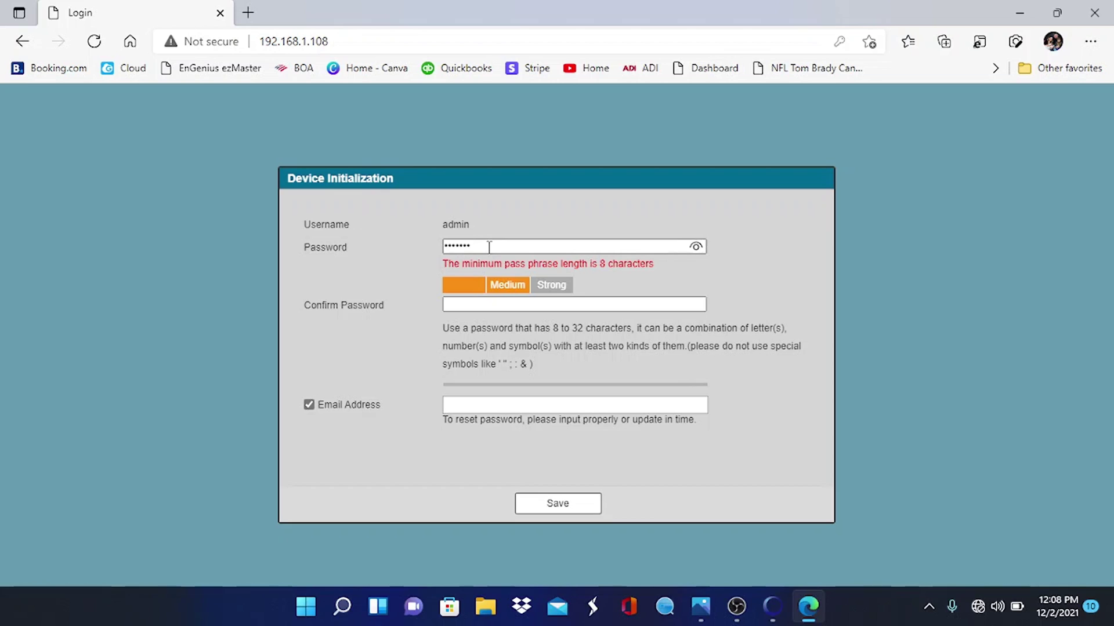
{"action": "type", "text": "•"}
{"action": "left_click", "coordinate": [486, 284]}
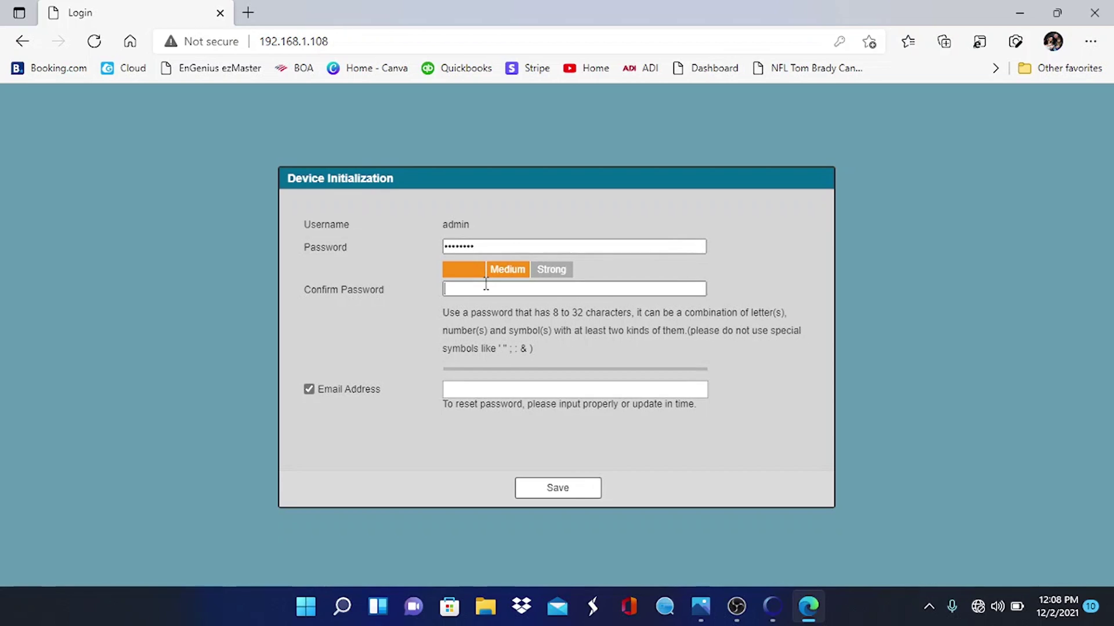
{"action": "type", "text": "••••"}
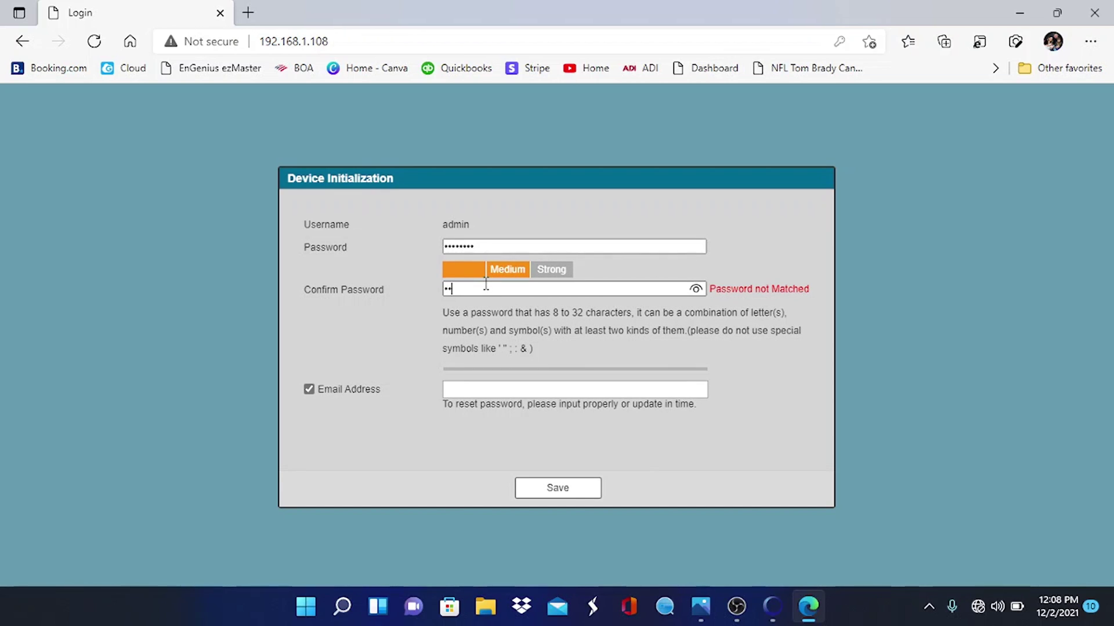
{"action": "type", "text": "••••"}
Fill in the password-reset e-mail address and save the device initialization
{"action": "left_click", "coordinate": [484, 384]}
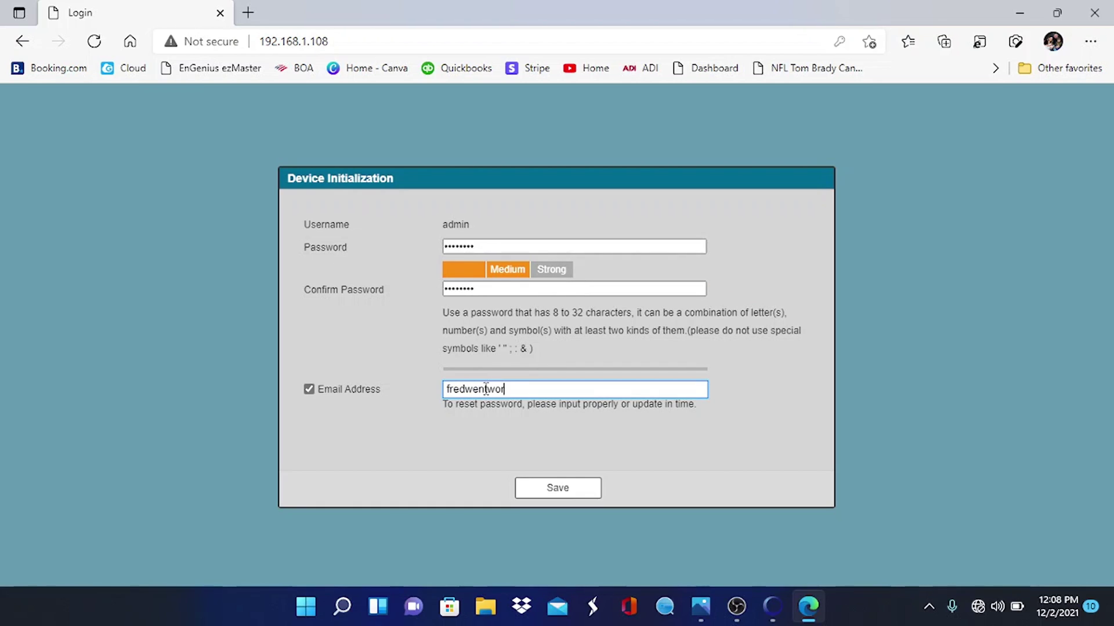
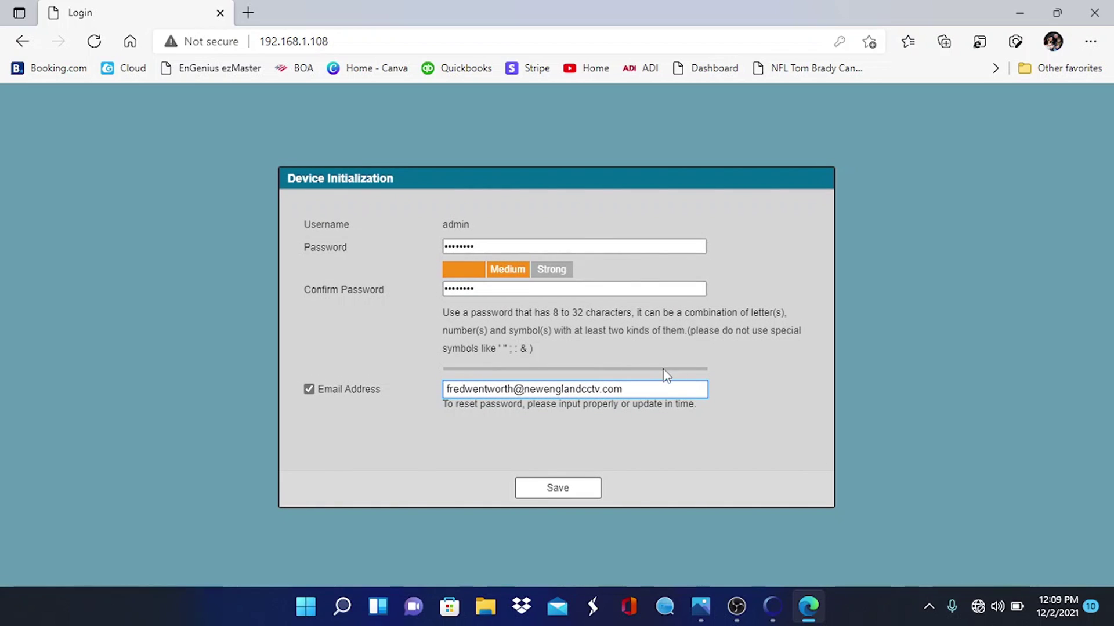
{"action": "left_click", "coordinate": [577, 492]}
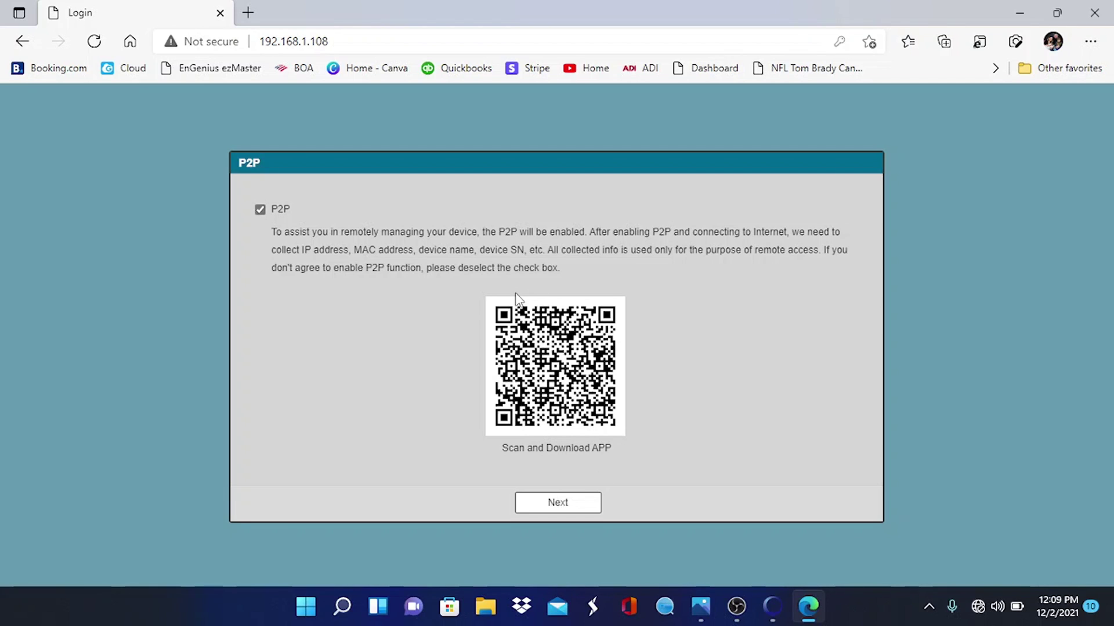
Accept P2P, save Online Upgrade with auto-check, and enter admin credentials to log in
{"action": "left_click", "coordinate": [571, 513]}
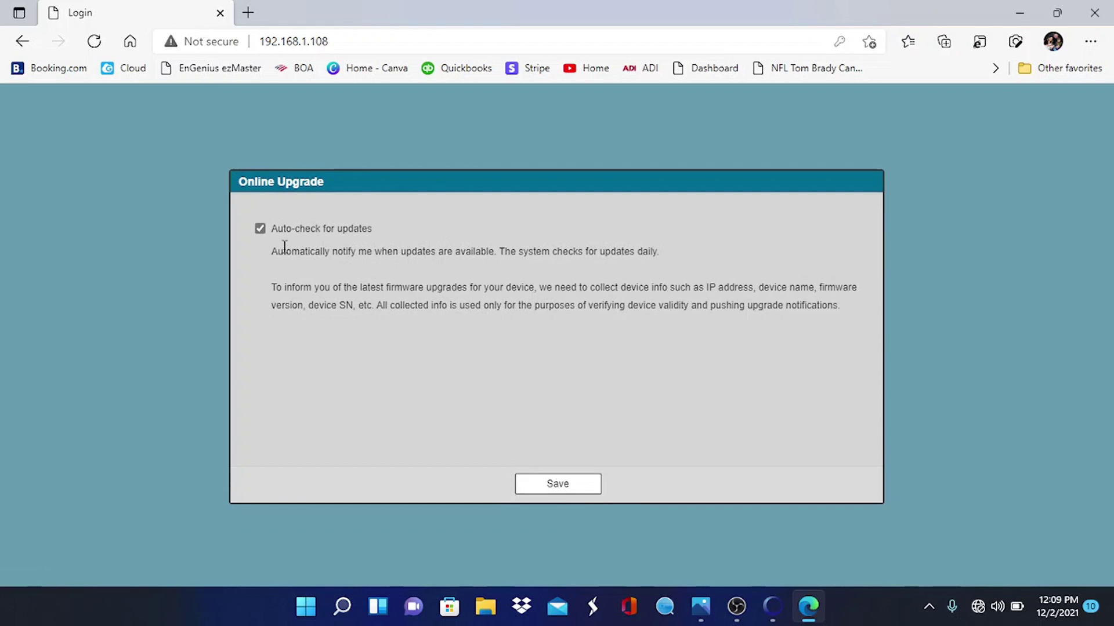
{"action": "left_click", "coordinate": [565, 488]}
{"action": "type", "text": "a"}
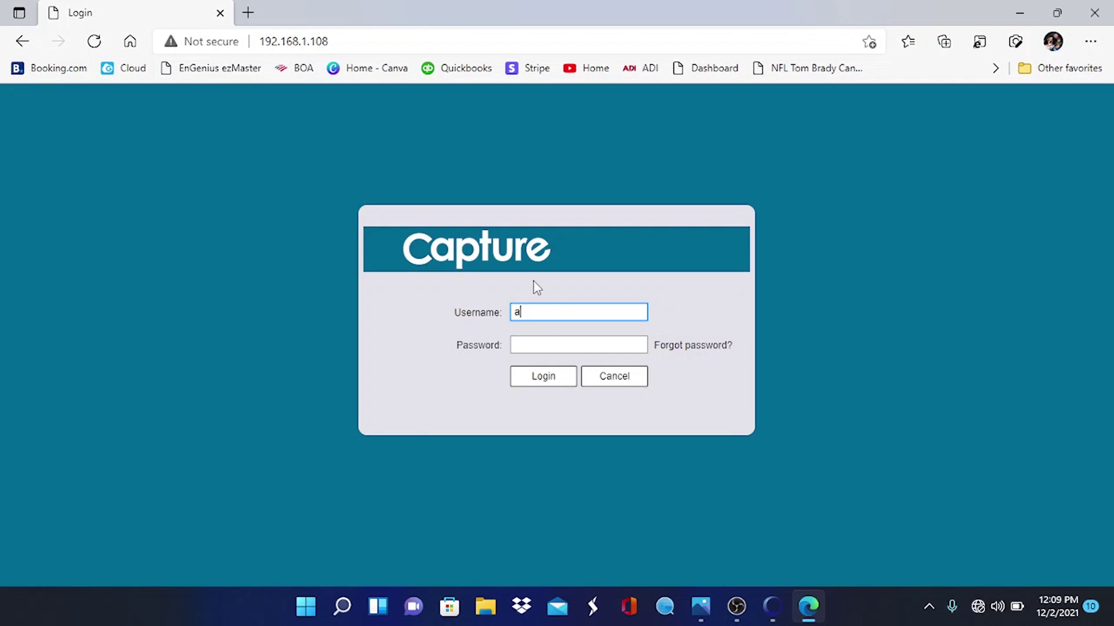
{"action": "type", "text": "dmin"}
{"action": "key", "text": "Tab"}
{"action": "type", "text": "****"}
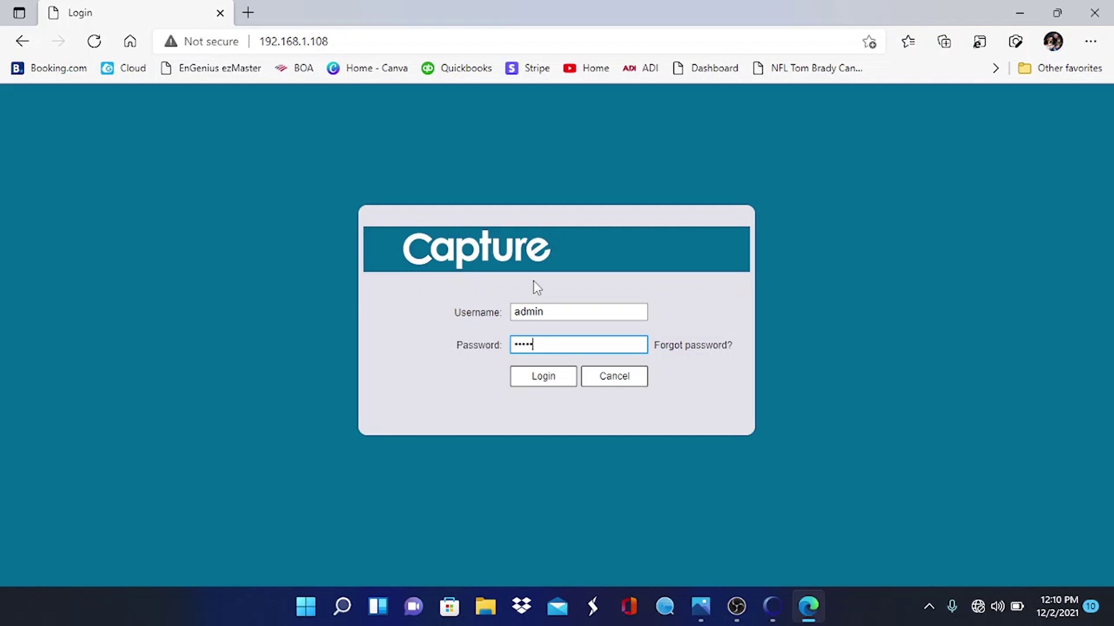
{"action": "type", "text": "****"}
Log in to the camera and go to Setting > System > General
{"action": "left_click", "coordinate": [549, 379]}
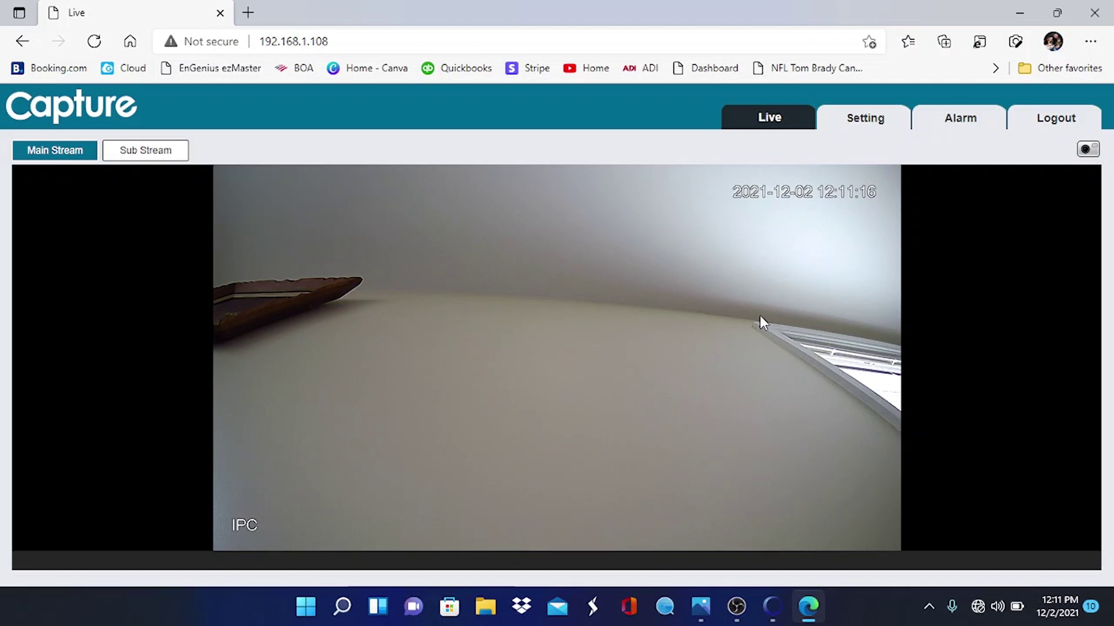
{"action": "left_click", "coordinate": [863, 121]}
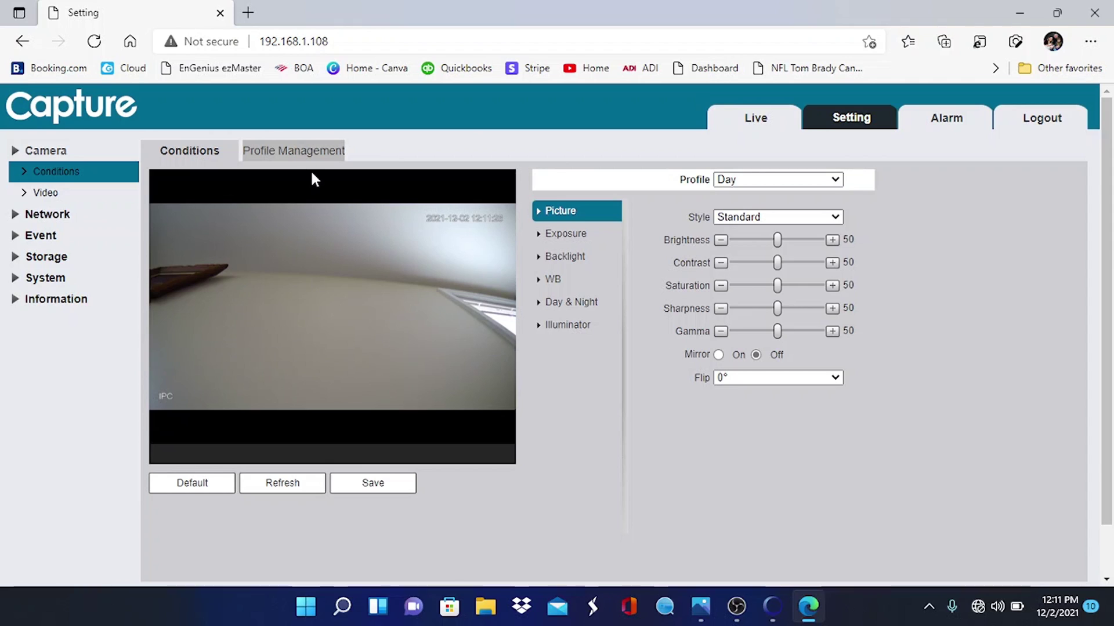
{"action": "left_click", "coordinate": [65, 279]}
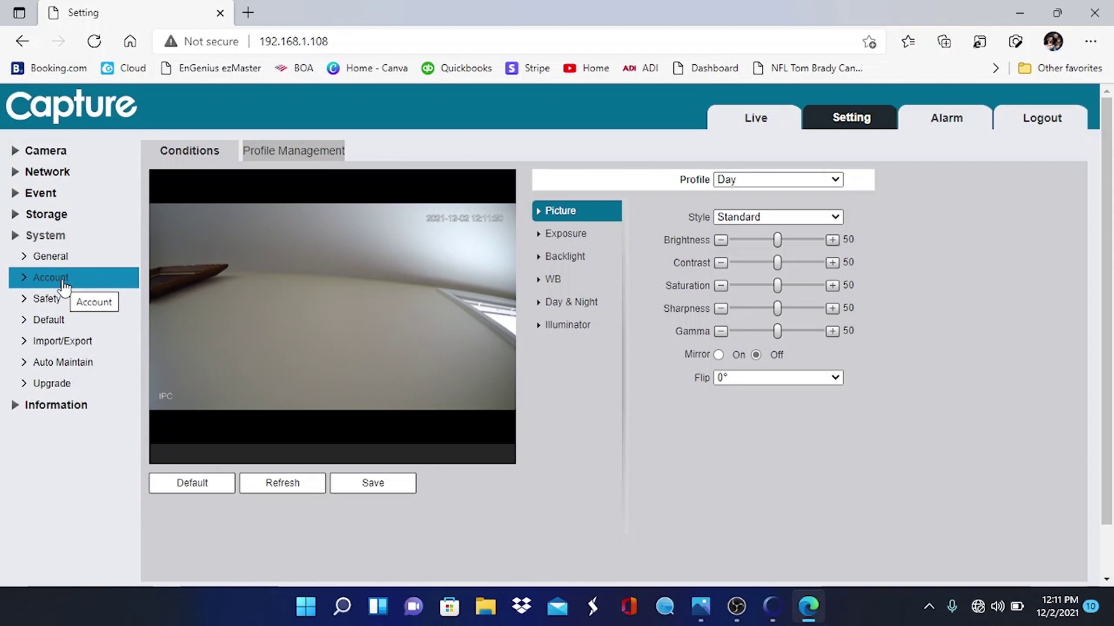
{"action": "left_click", "coordinate": [51, 256]}
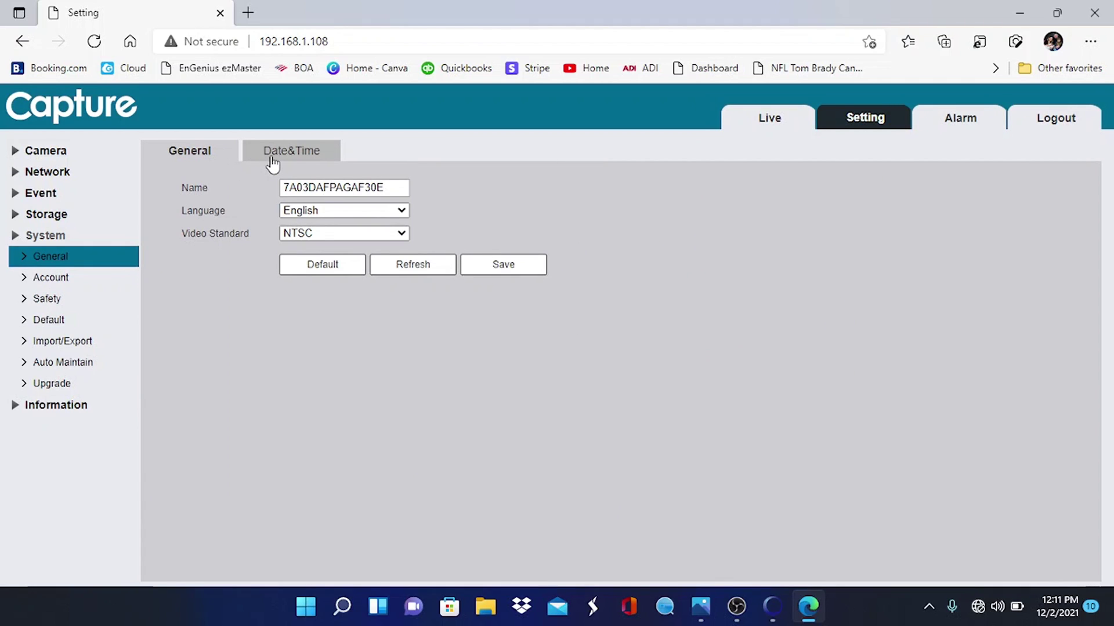
Sync the camera clock to the PC (2021-12-02, 24-Hour, GMT+08:00) and save
{"action": "left_click", "coordinate": [270, 164]}
{"action": "left_click", "coordinate": [542, 257]}
{"action": "left_click", "coordinate": [557, 261]}
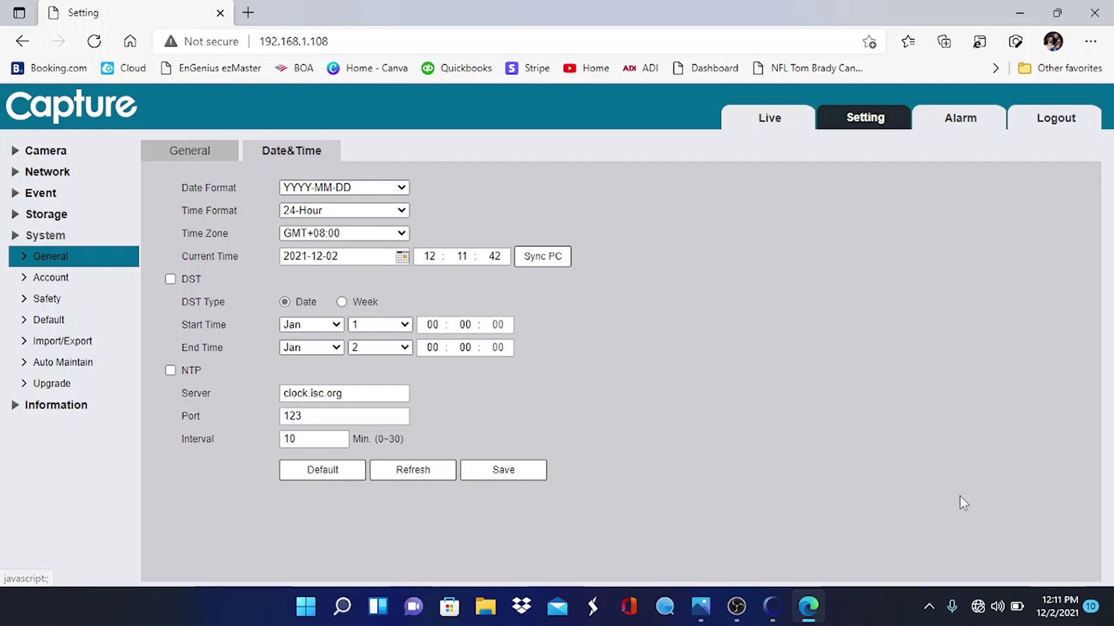
{"action": "left_click", "coordinate": [525, 478]}
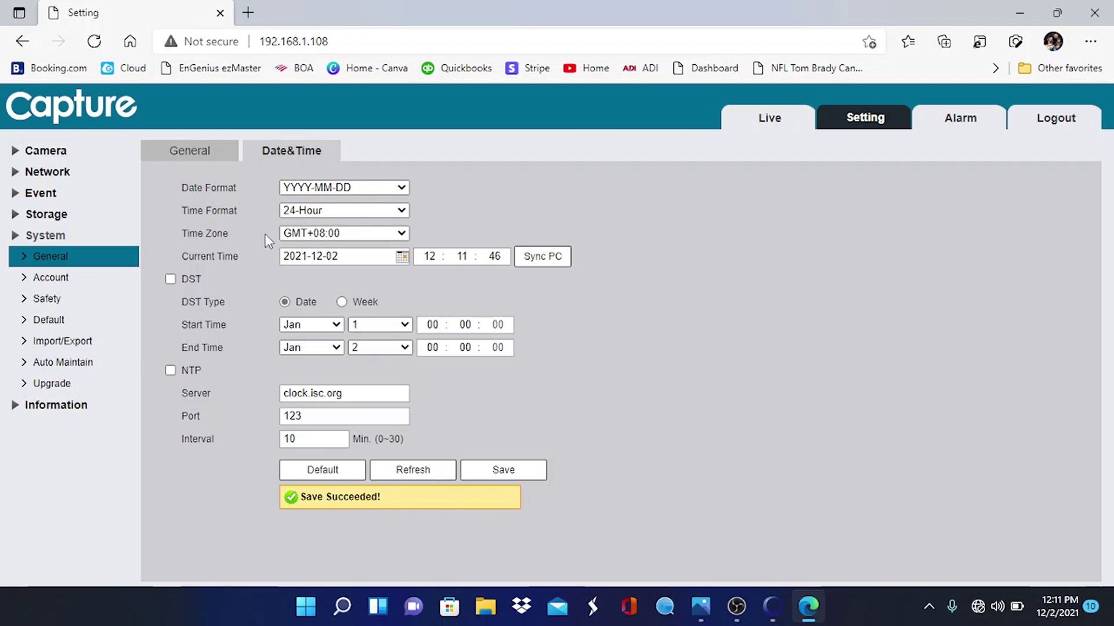
{"action": "left_click", "coordinate": [50, 173]}
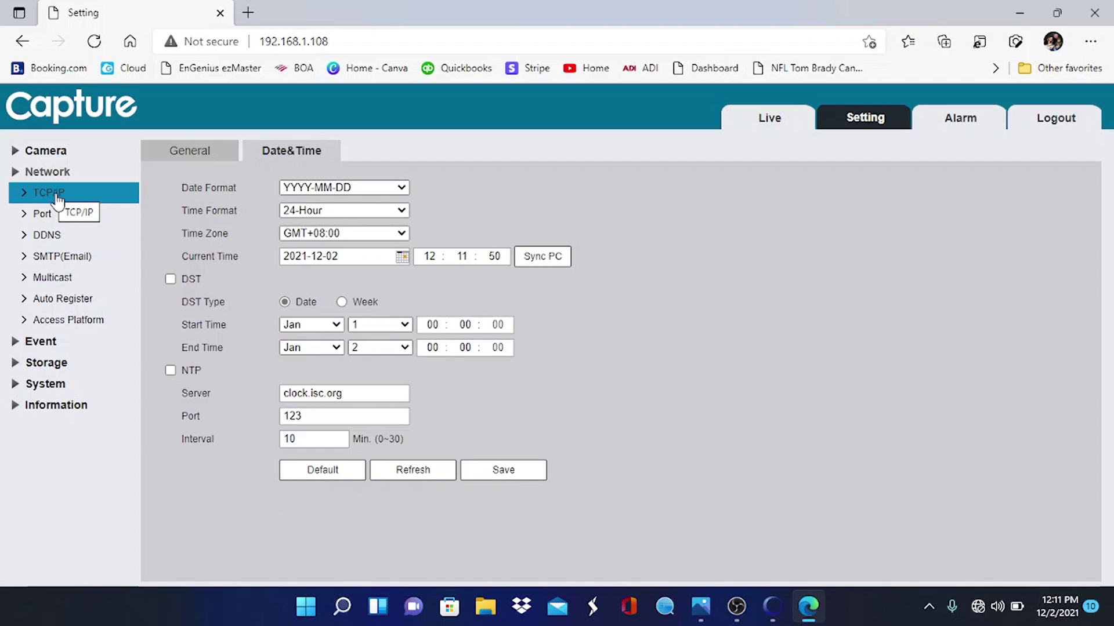
Switch the camera's TCP/IP mode from Static to DHCP and save
{"action": "left_click", "coordinate": [62, 201]}
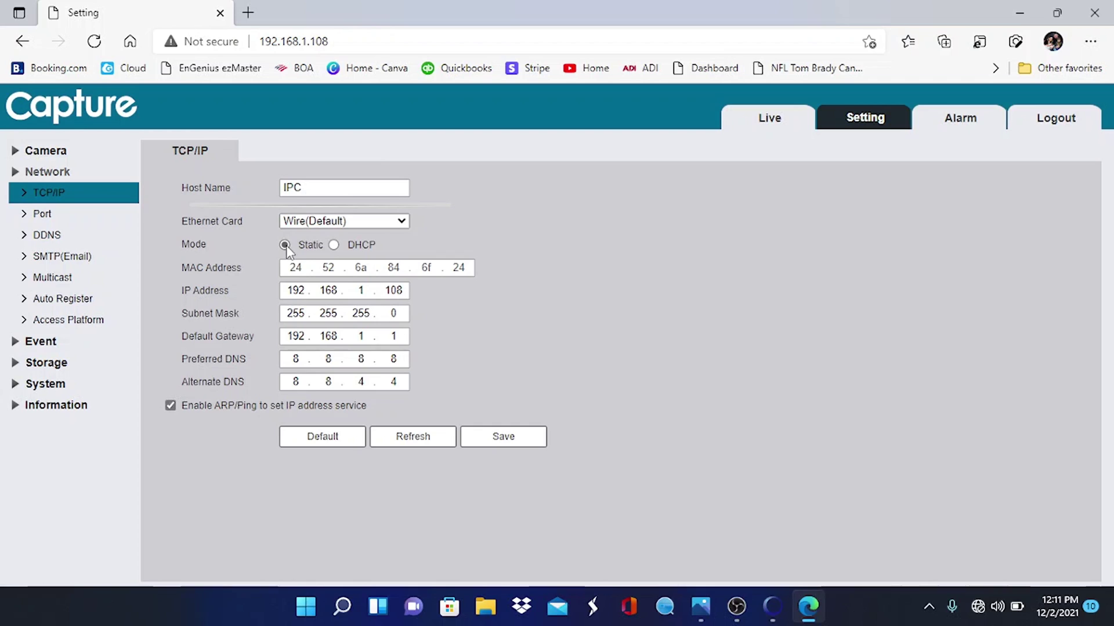
{"action": "left_click", "coordinate": [335, 245]}
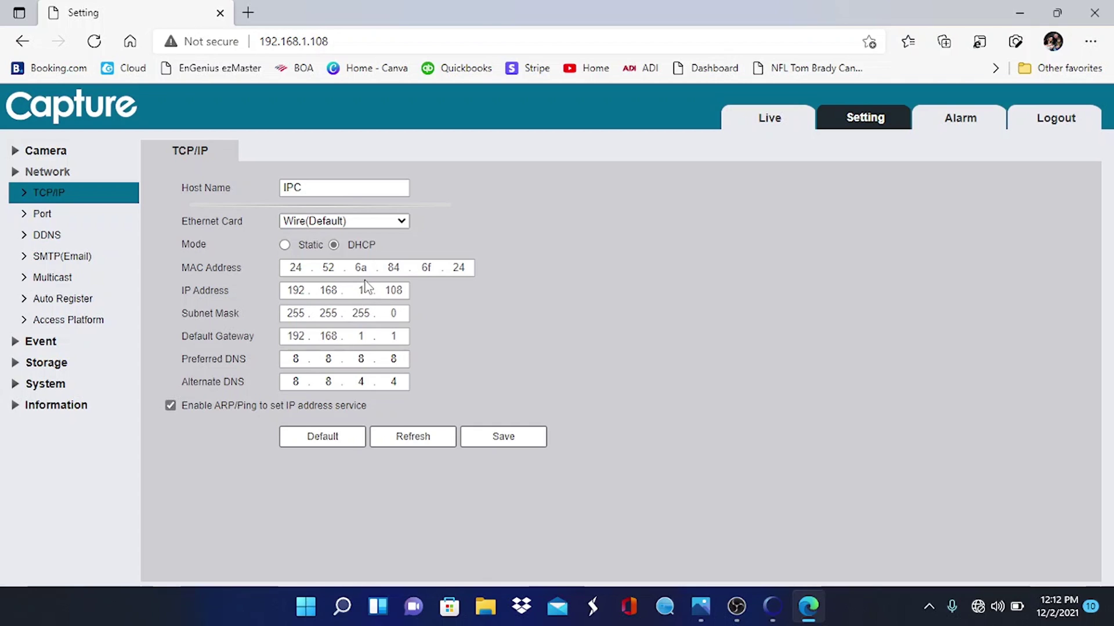
{"action": "left_click", "coordinate": [522, 440]}
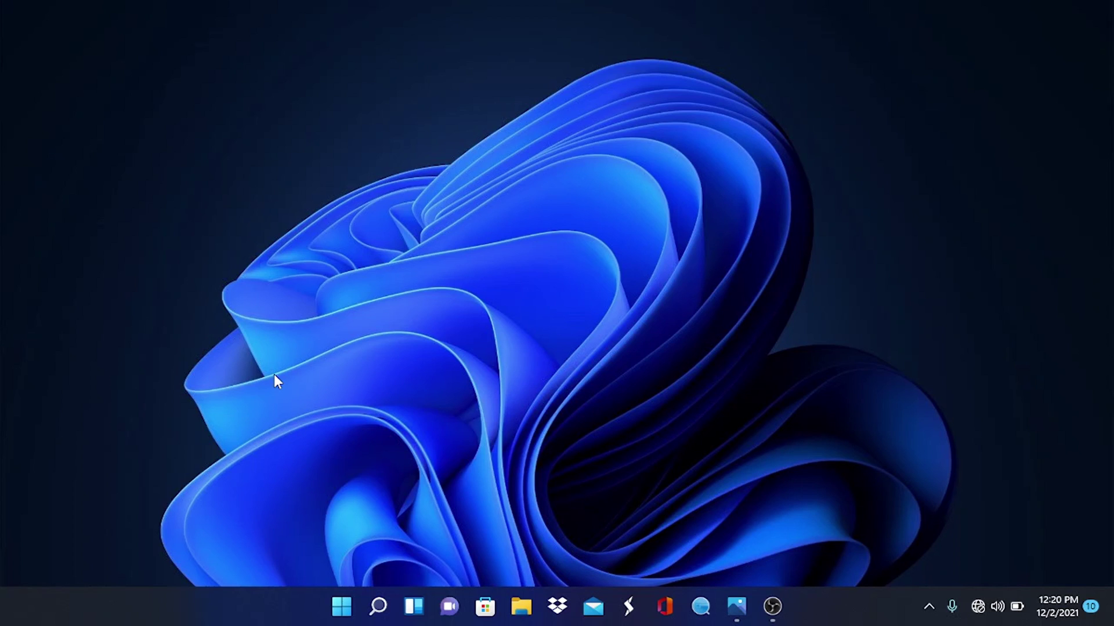
Set the PC's Wi-Fi IP assignment to Automatic (DHCP) in hardware properties
{"action": "key", "text": "super+x"}
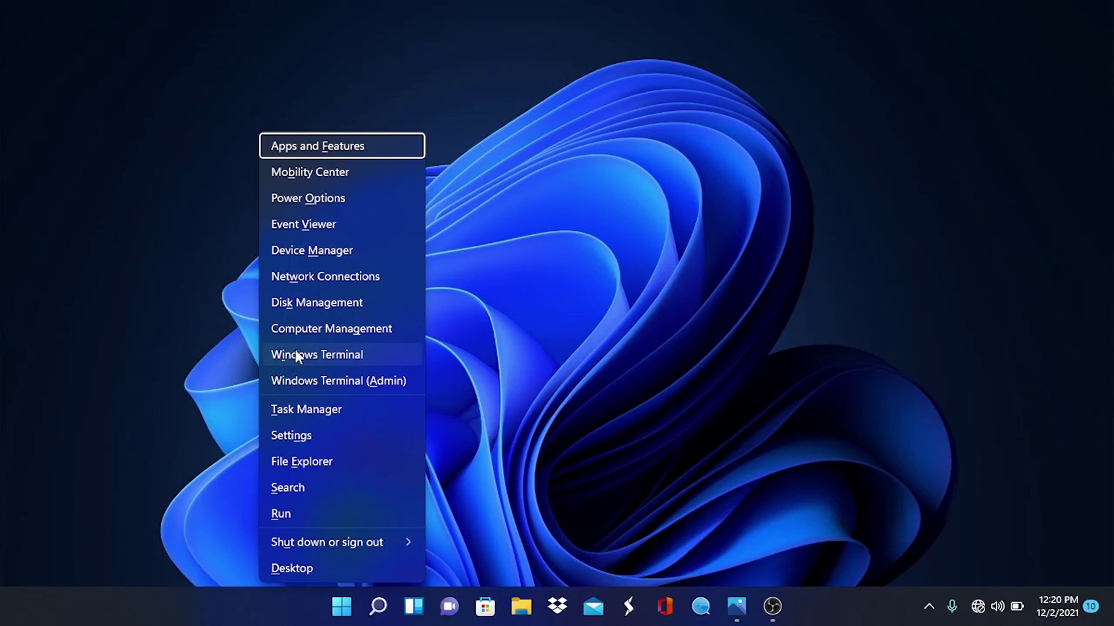
{"action": "left_click", "coordinate": [311, 284]}
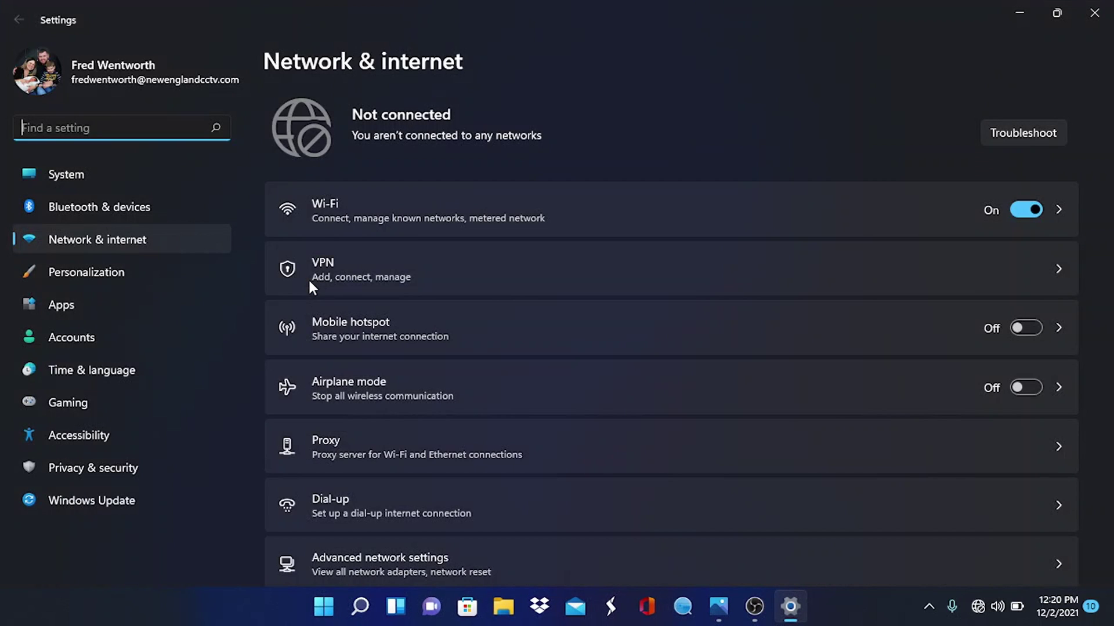
{"action": "left_click", "coordinate": [399, 206]}
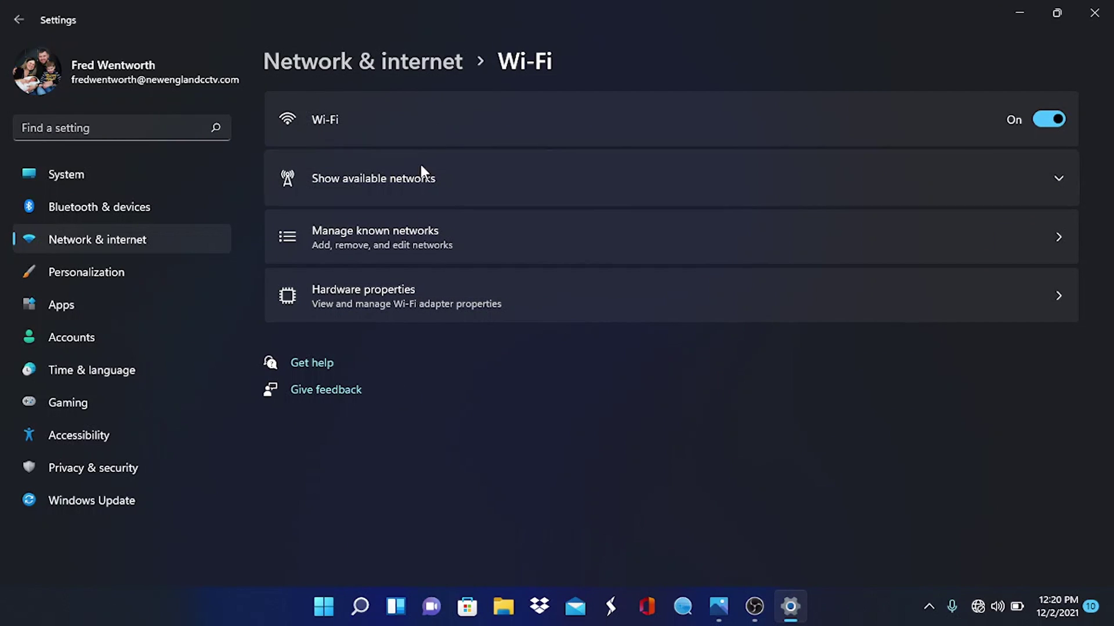
{"action": "left_click", "coordinate": [434, 291]}
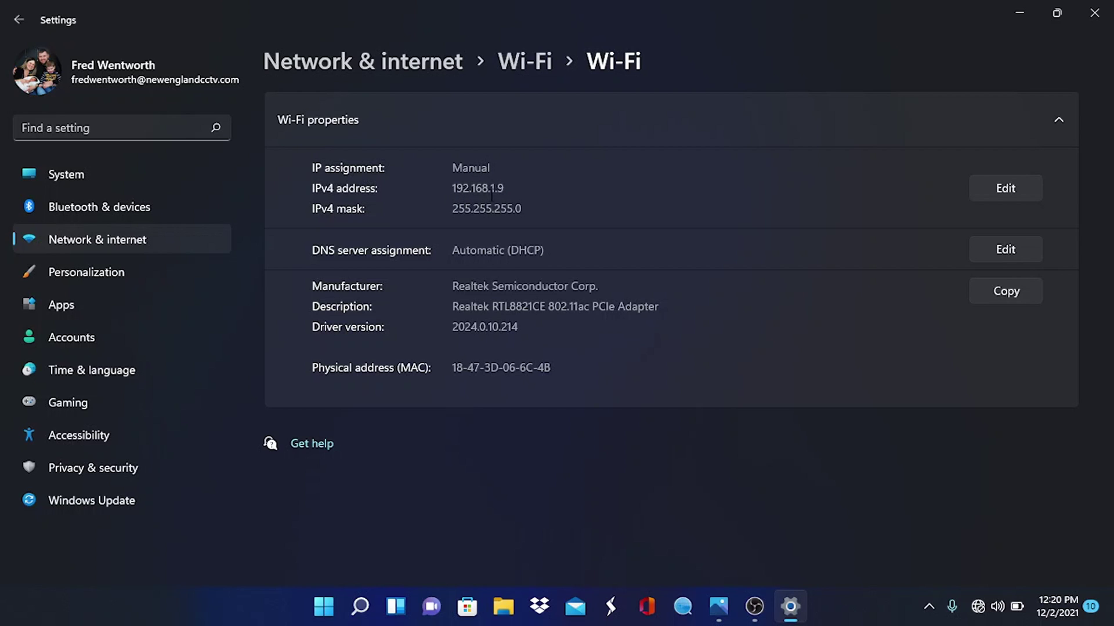
{"action": "left_click", "coordinate": [1002, 189]}
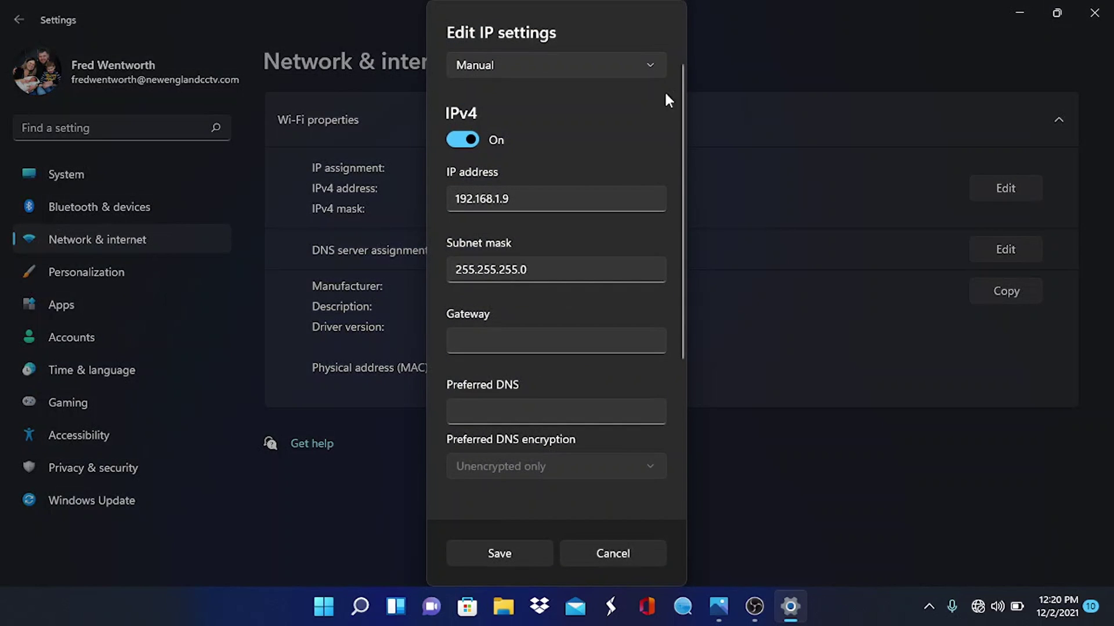
{"action": "left_click", "coordinate": [596, 65]}
{"action": "left_click", "coordinate": [578, 61]}
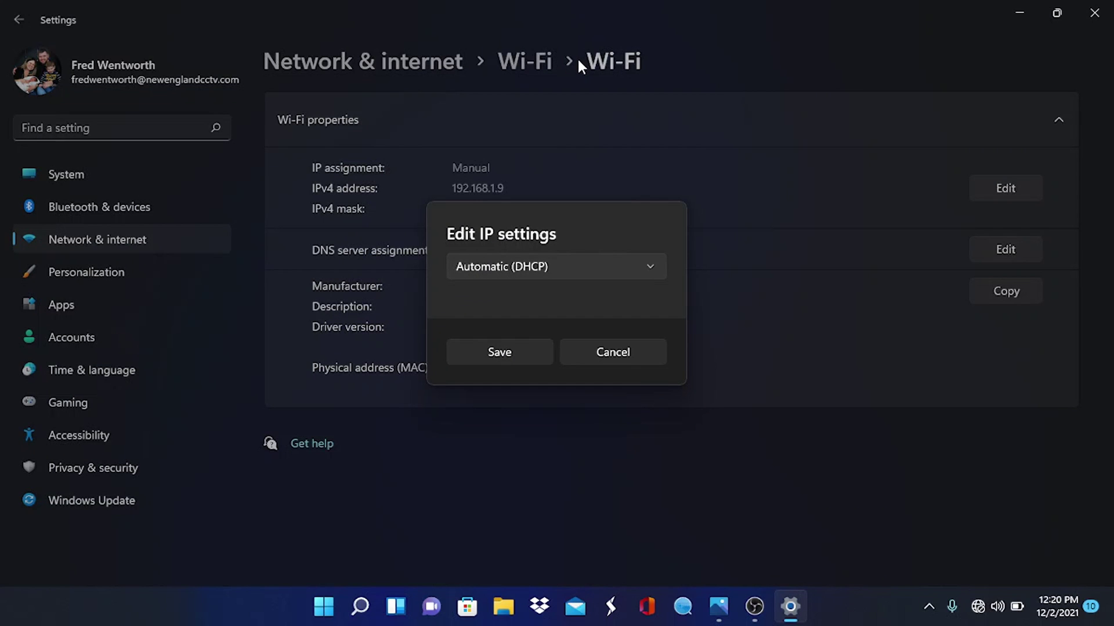
{"action": "left_click", "coordinate": [512, 353]}
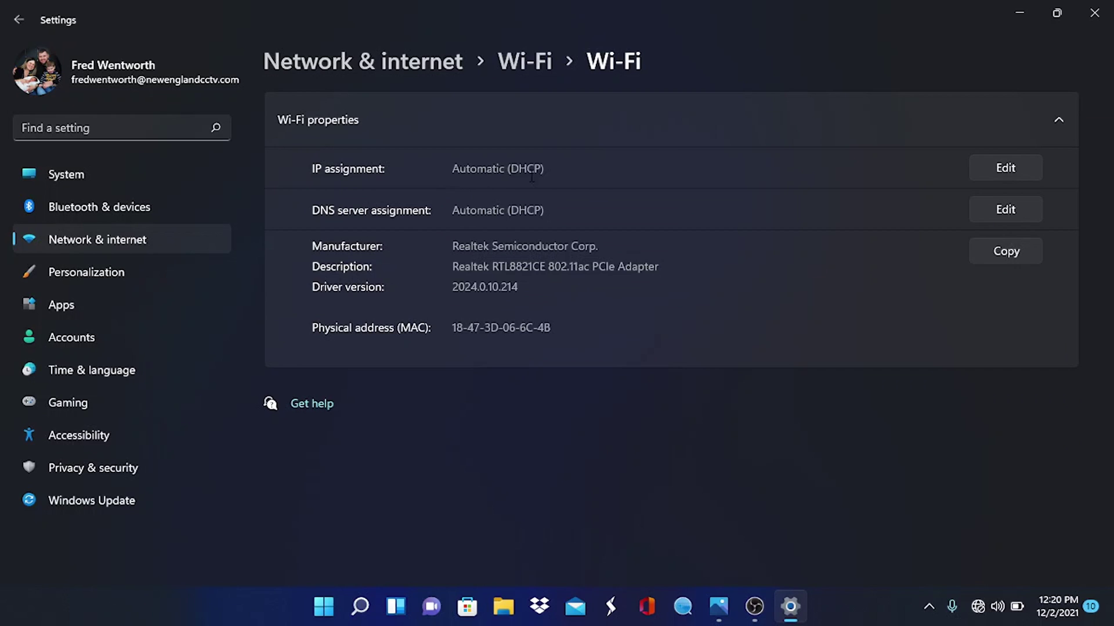
Reconnect the PC to the home 5.8 Wi-Fi network from Quick Settings
{"action": "left_click", "coordinate": [978, 606]}
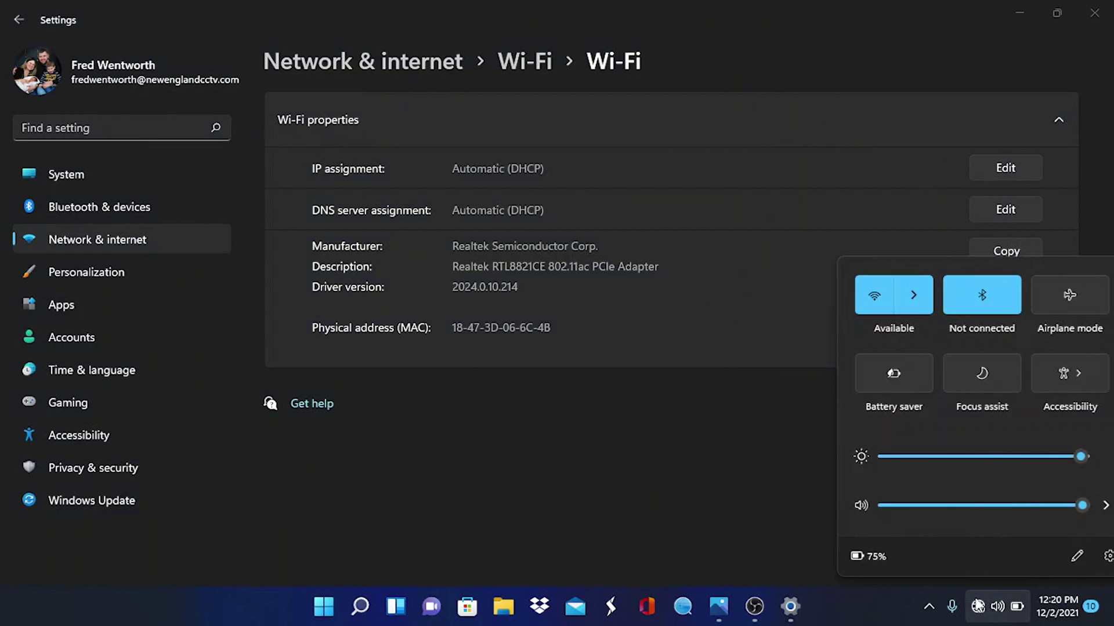
{"action": "left_click", "coordinate": [897, 299]}
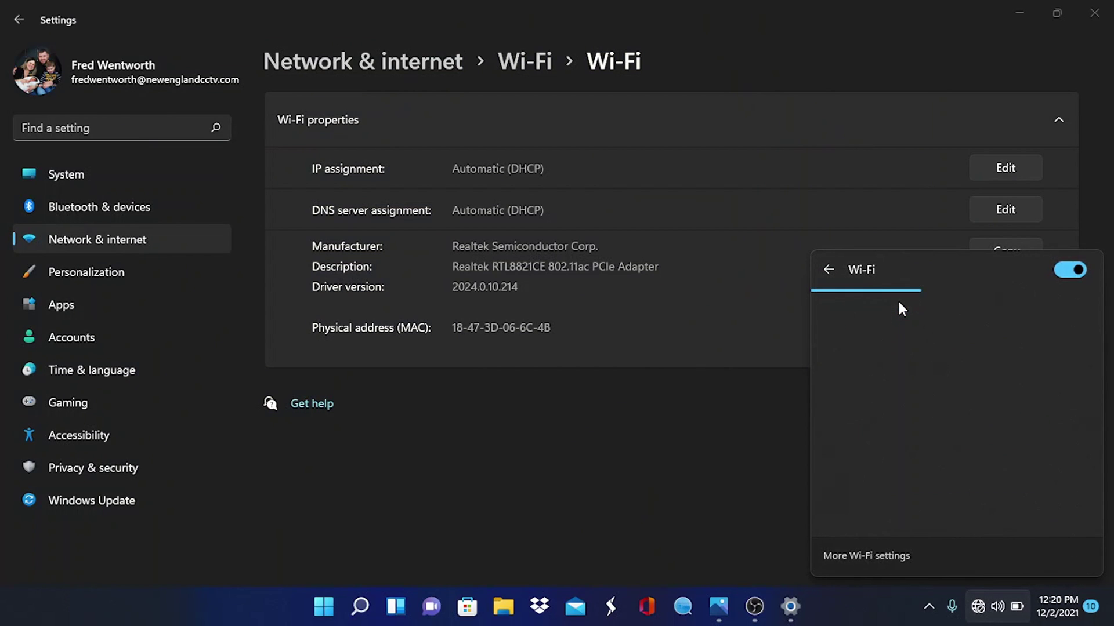
{"action": "left_click", "coordinate": [899, 304]}
{"action": "left_click", "coordinate": [1020, 381]}
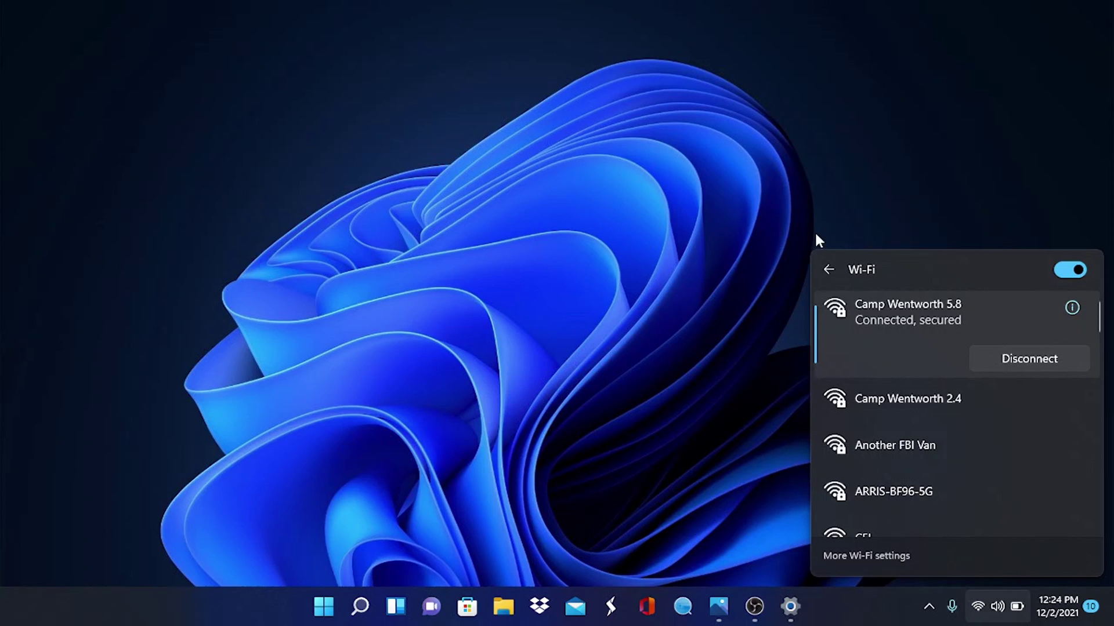
Relaunch ONVIF Device Manager and find the camera listed at 192.168.0.19
{"action": "left_click", "coordinate": [748, 231]}
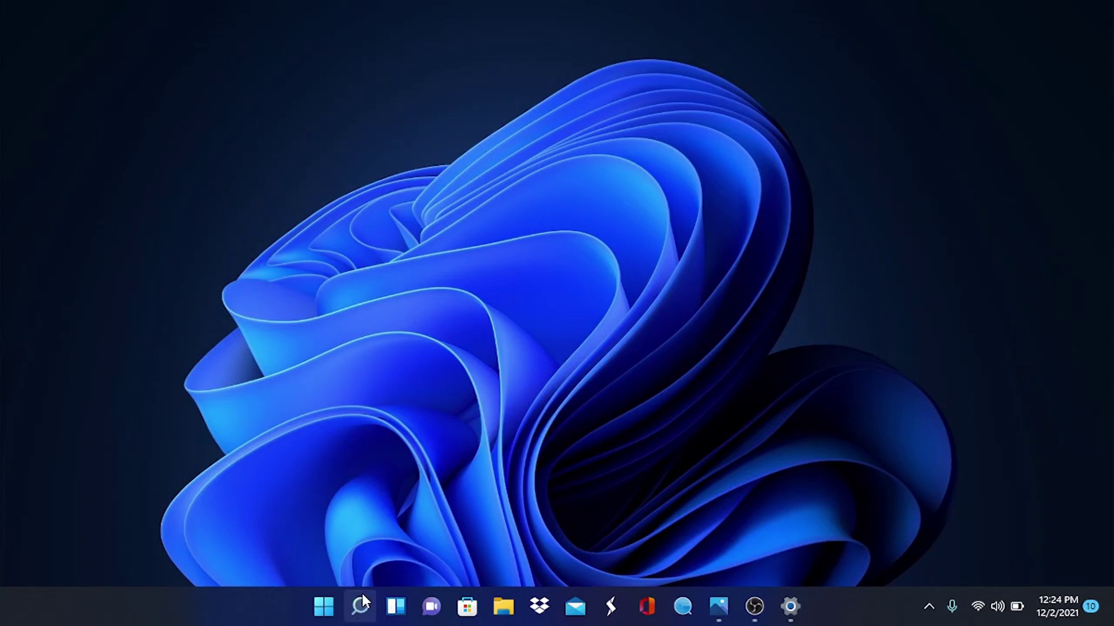
{"action": "left_click", "coordinate": [362, 593]}
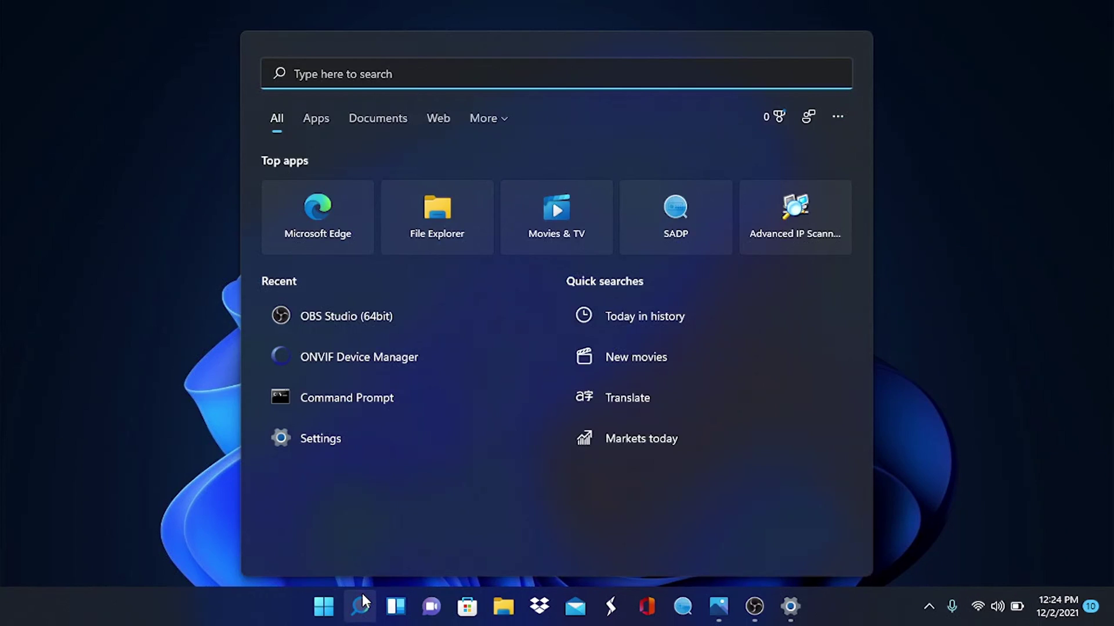
{"action": "left_click", "coordinate": [366, 363]}
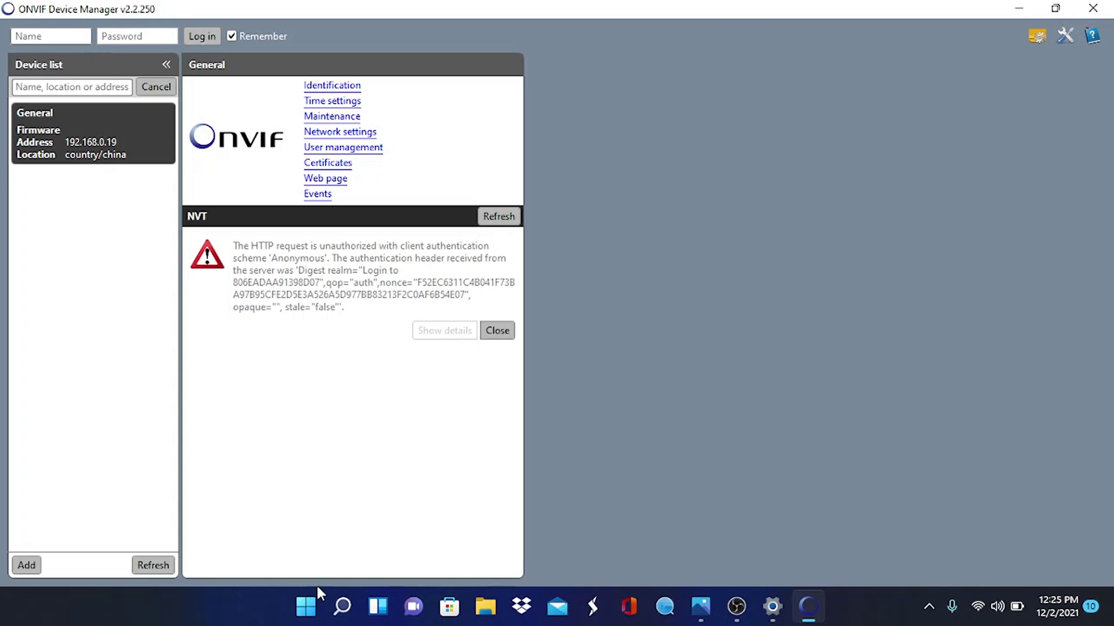
{"action": "left_click", "coordinate": [310, 604]}
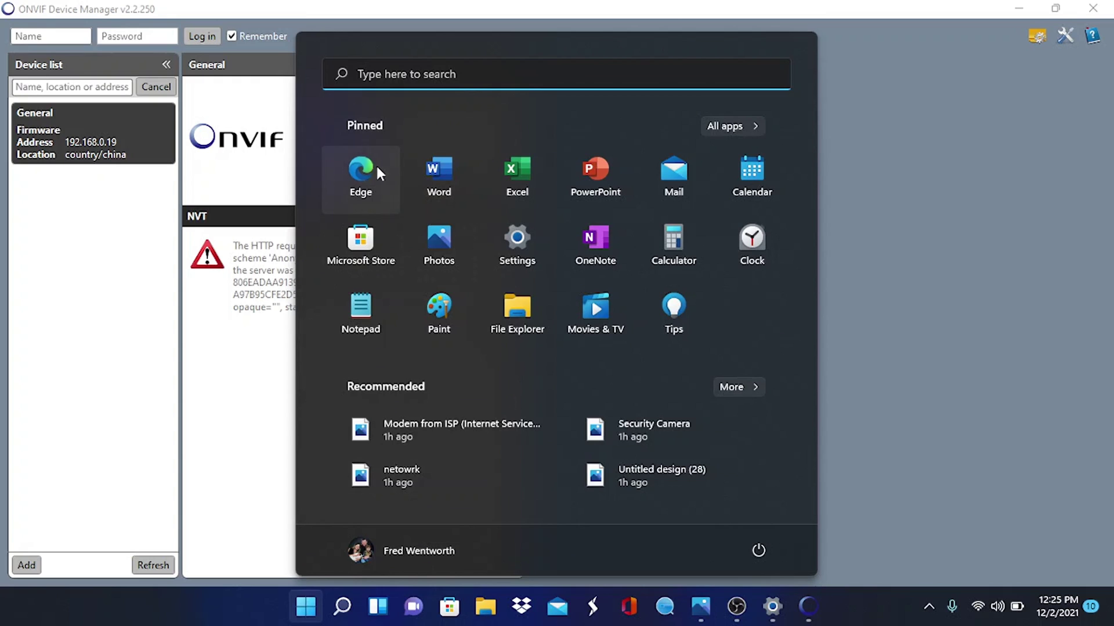
Launch Edge and load the camera's new address 192.168.0.19
{"action": "left_click", "coordinate": [375, 163]}
{"action": "left_click", "coordinate": [207, 39]}
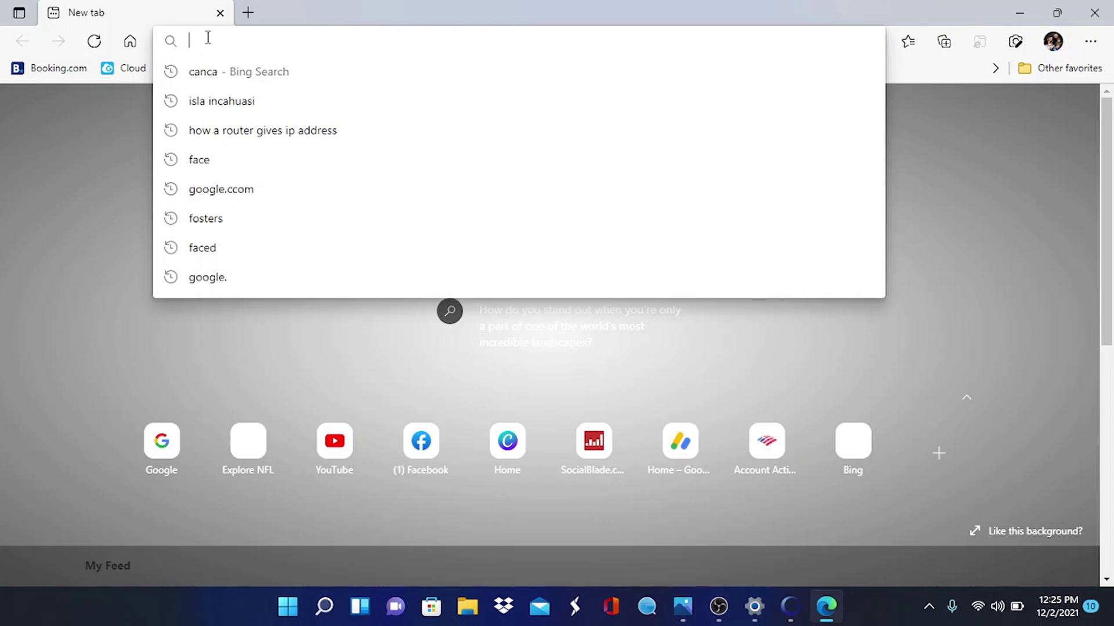
{"action": "type", "text": "19+"}
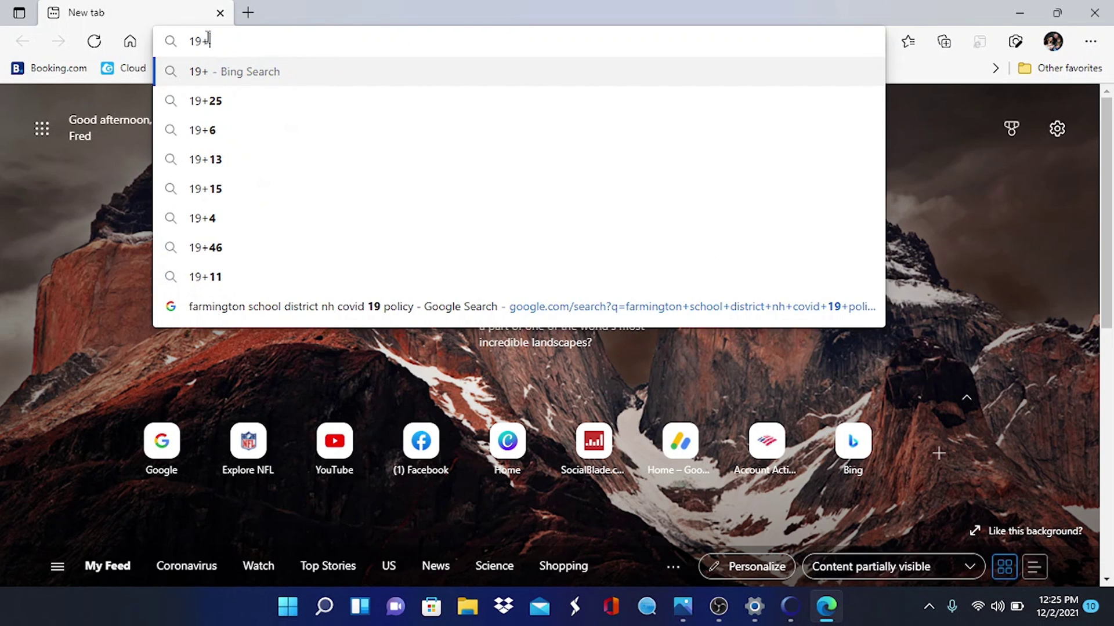
{"action": "key", "text": "BackSpace"}
{"action": "type", "text": "2.168.0."}
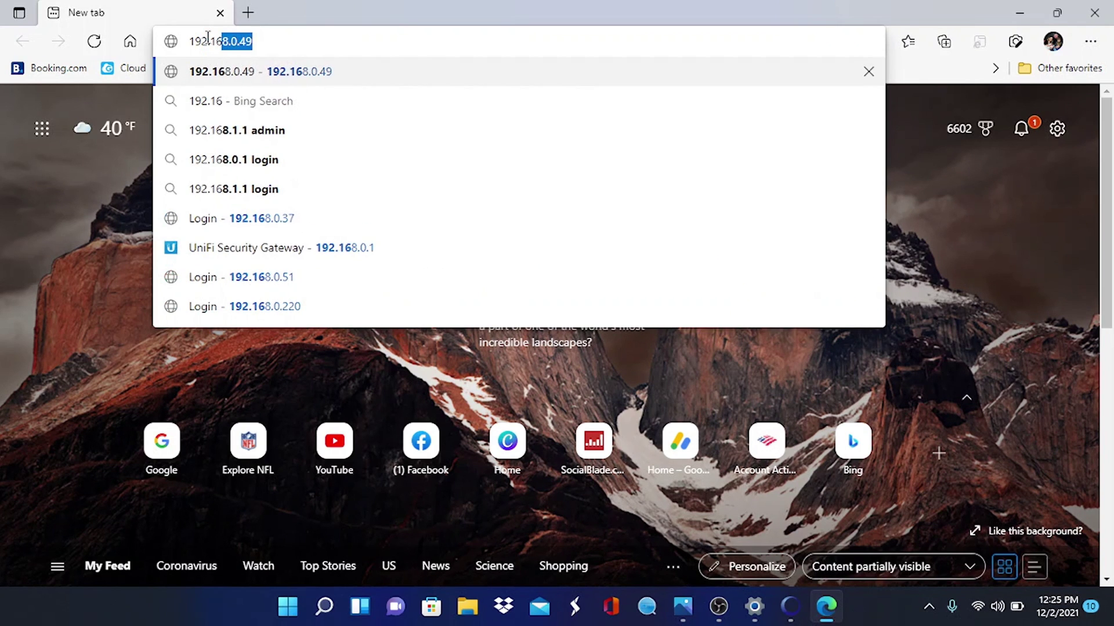
{"action": "type", "text": "19"}
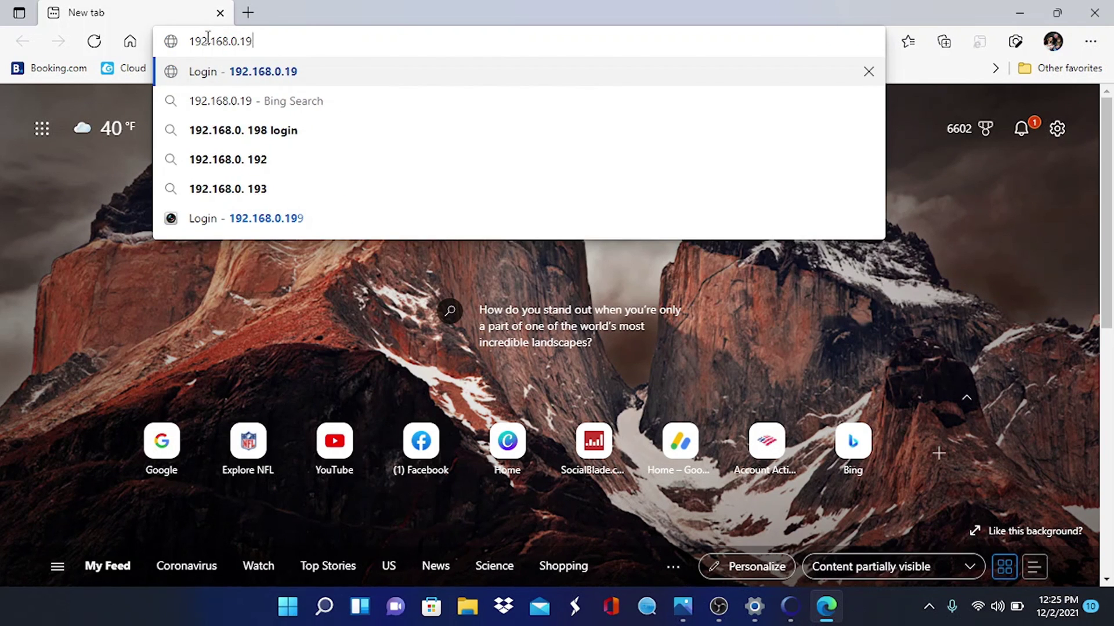
{"action": "key", "text": "Return"}
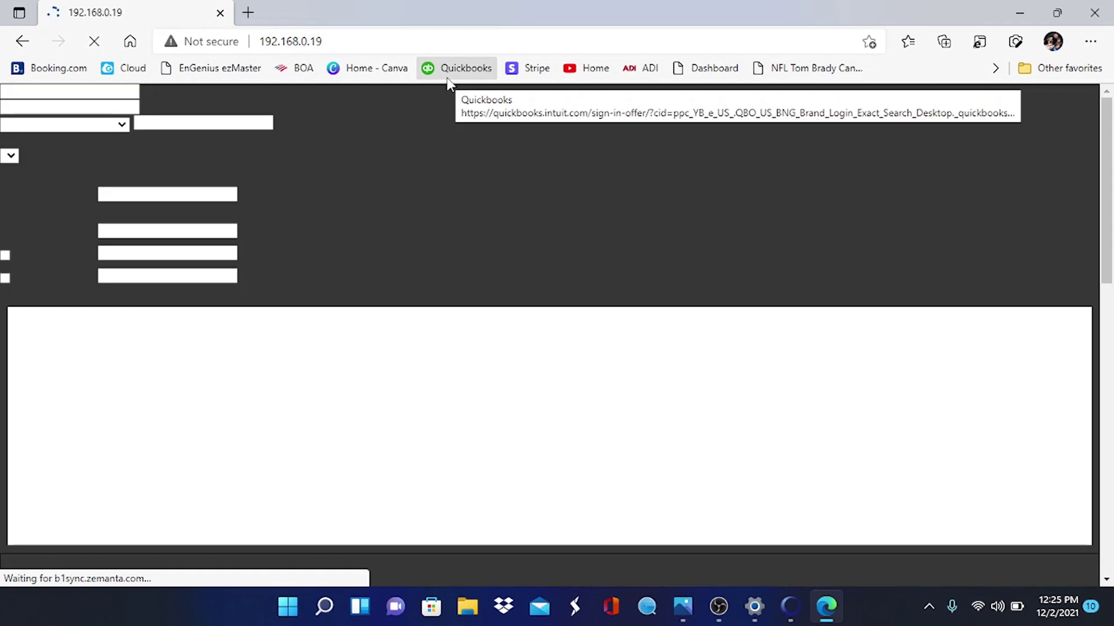